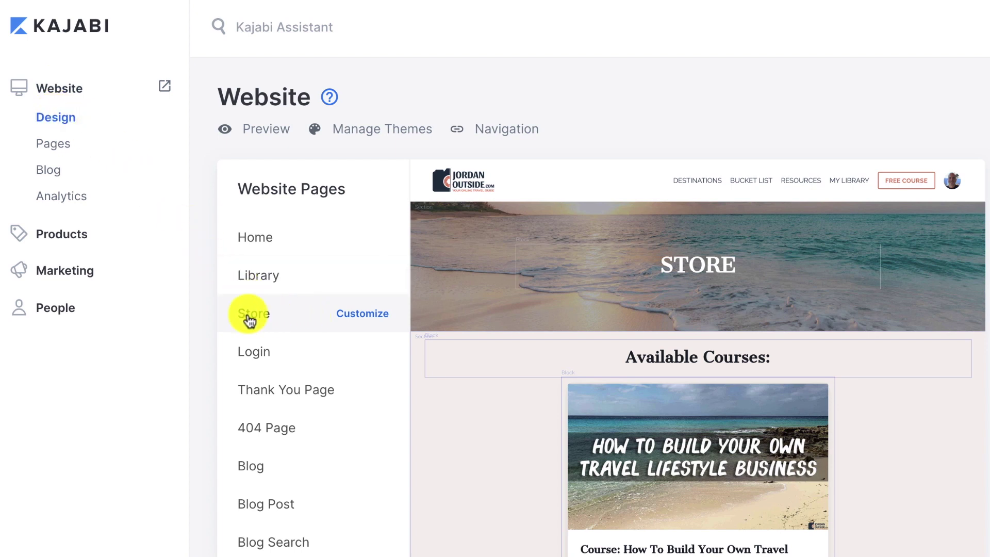
# - Open the website's Store page for customizing and preview the full page with the editing sidebar collapsed
pyautogui.moveTo(641, 457)
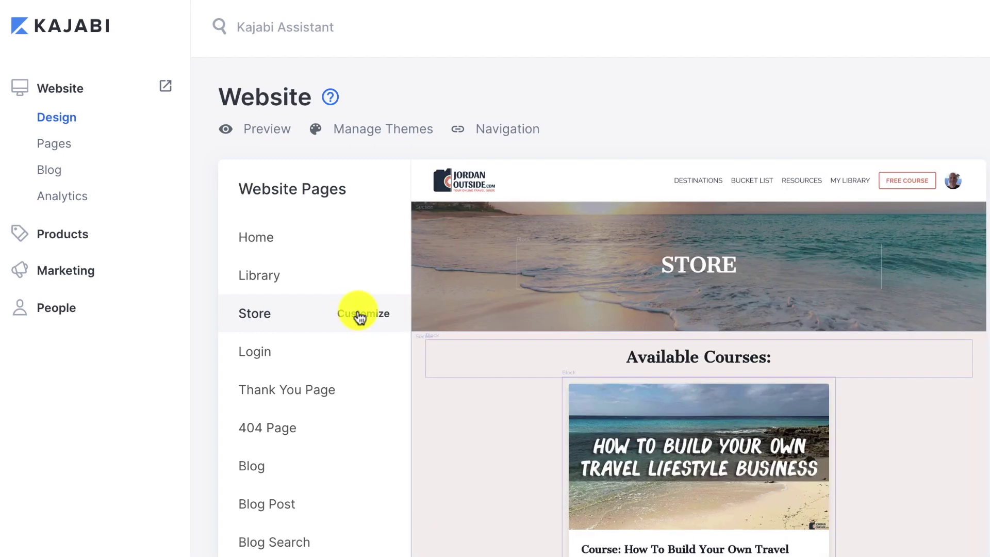
pyautogui.click(359, 315)
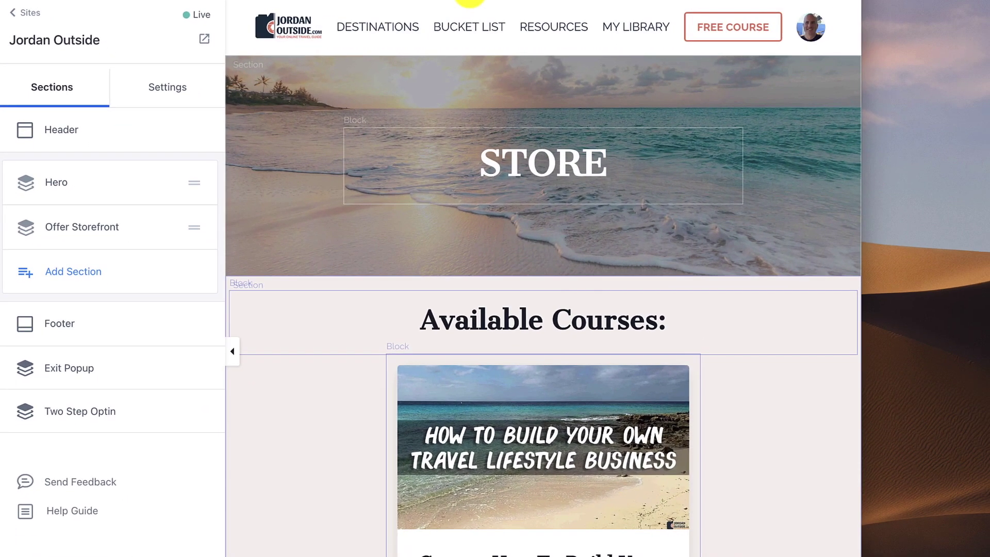
pyautogui.click(232, 351)
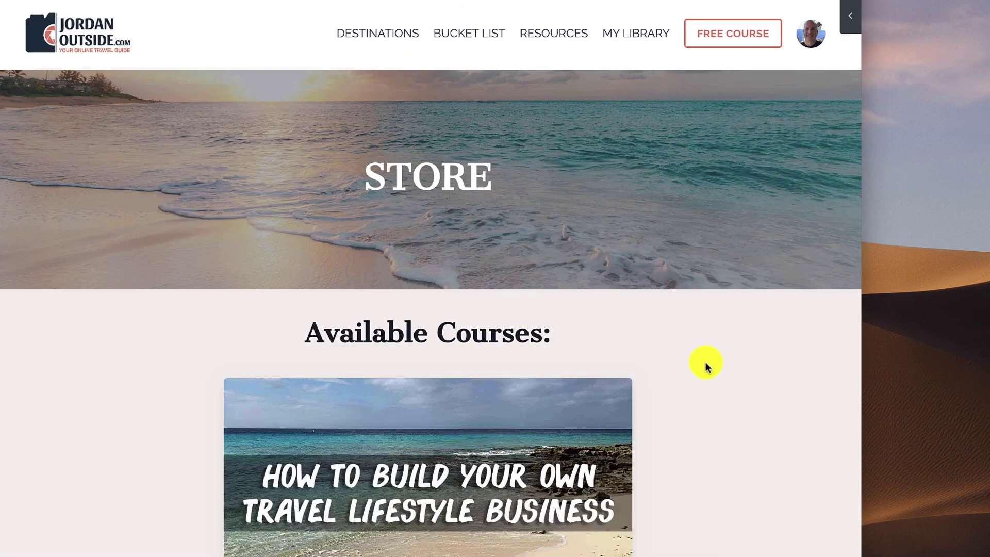
pyautogui.scroll(-4, 705, 365)
pyautogui.scroll(-3, 706, 361)
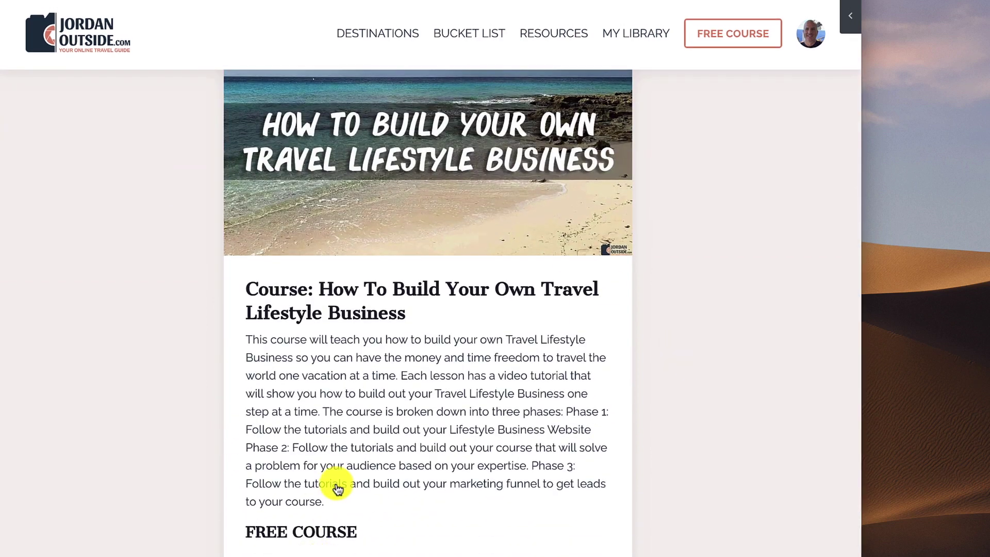
pyautogui.scroll(2, 340, 484)
pyautogui.scroll(4, 344, 488)
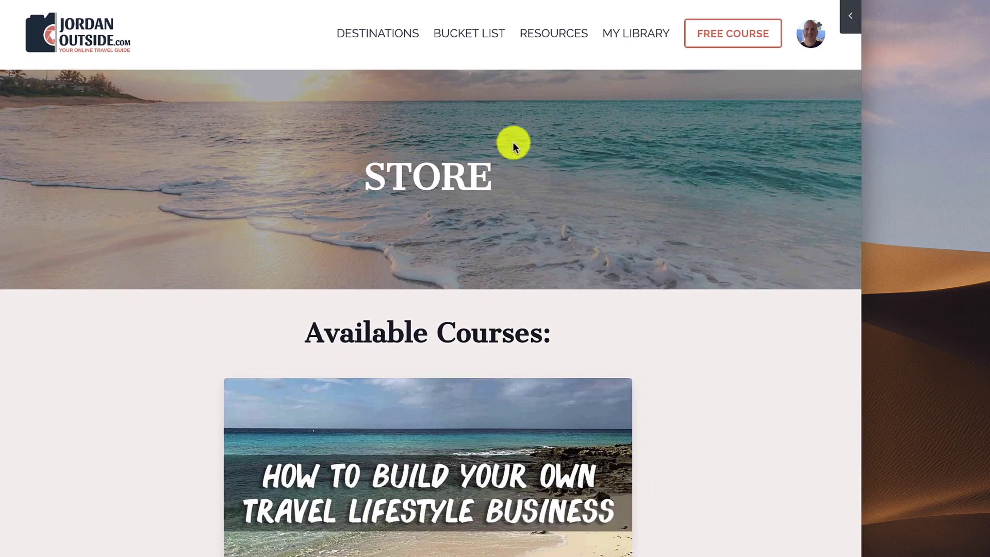
pyautogui.click(850, 16)
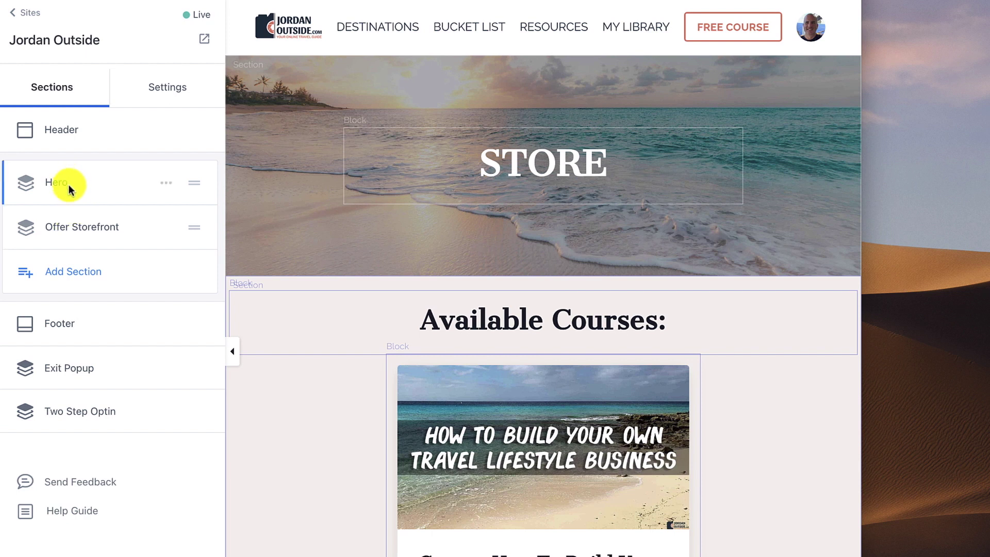
# - Look over the section types available to add, and set the Hero section's text block to 10 columns wide
pyautogui.click(66, 272)
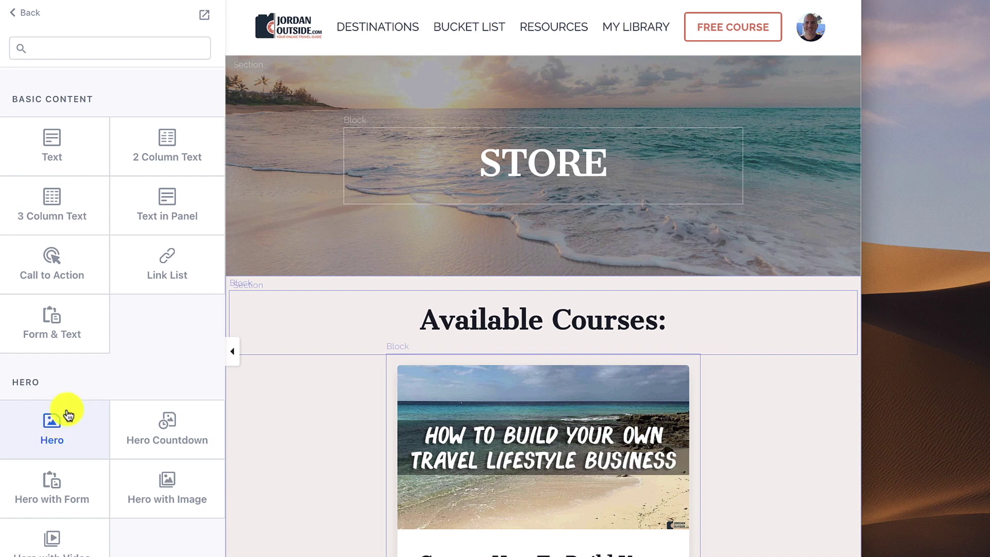
pyautogui.click(28, 17)
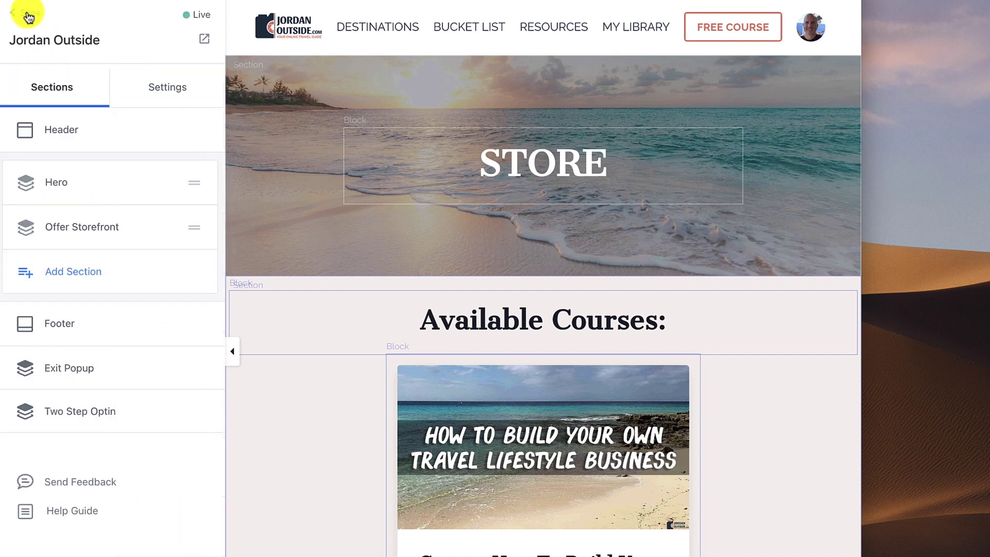
pyautogui.click(56, 184)
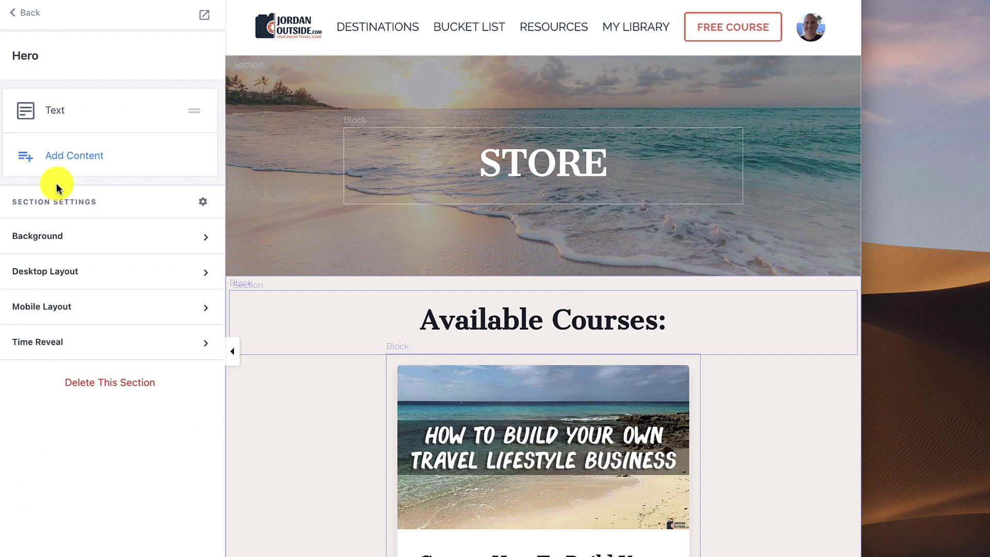
pyautogui.click(55, 112)
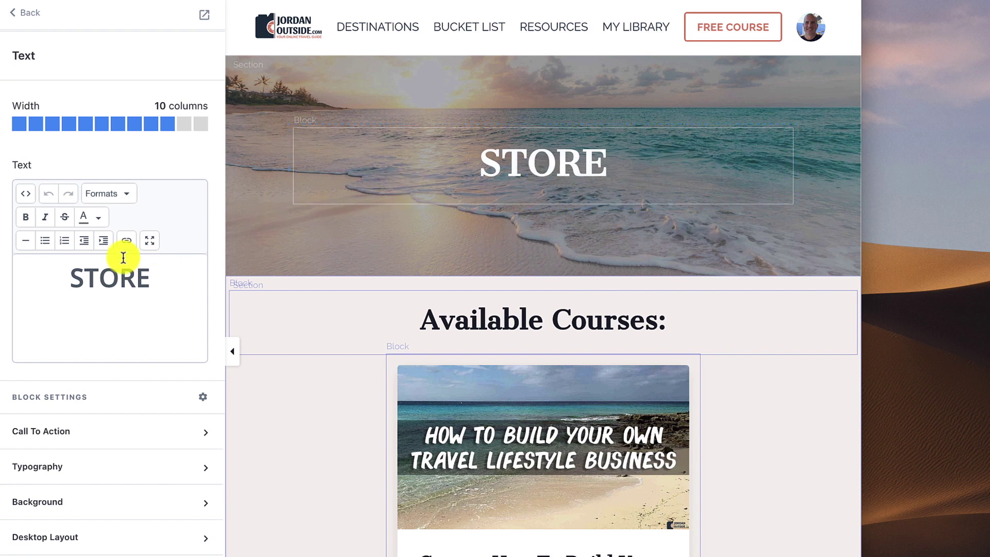
# - Select the STORE title text and review its available heading and alignment formats
pyautogui.moveTo(68, 280); pyautogui.dragTo(145, 279)
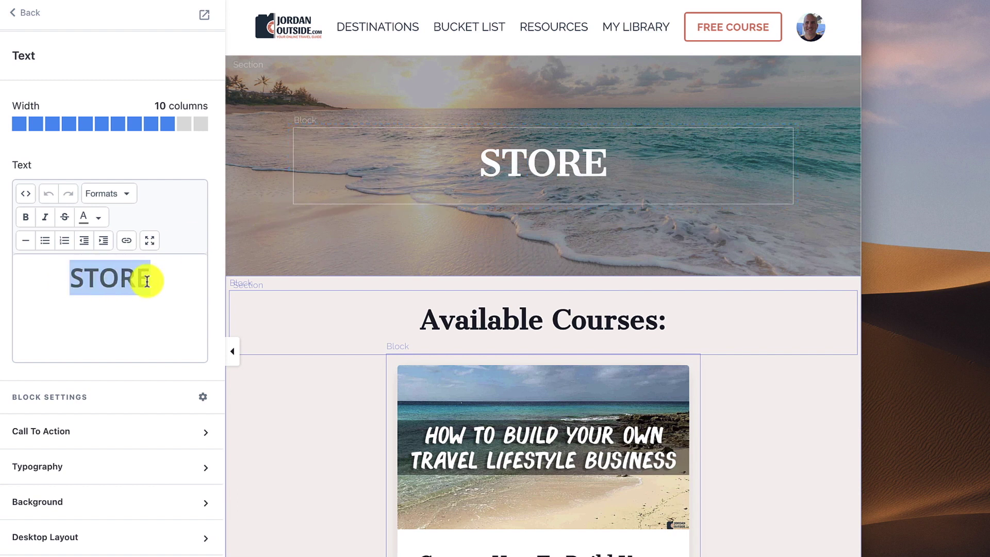
pyautogui.click(128, 195)
pyautogui.moveTo(122, 218)
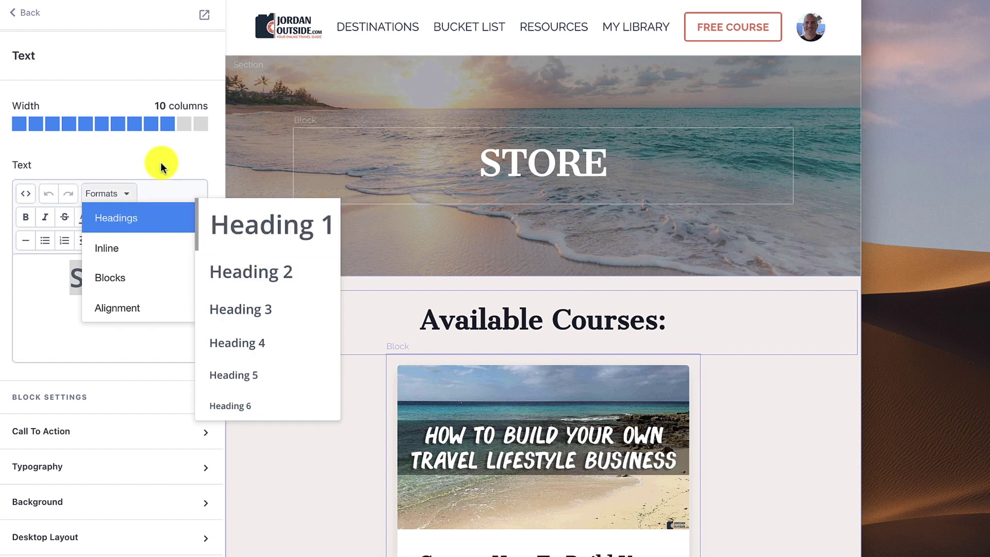
pyautogui.click(129, 196)
pyautogui.click(129, 197)
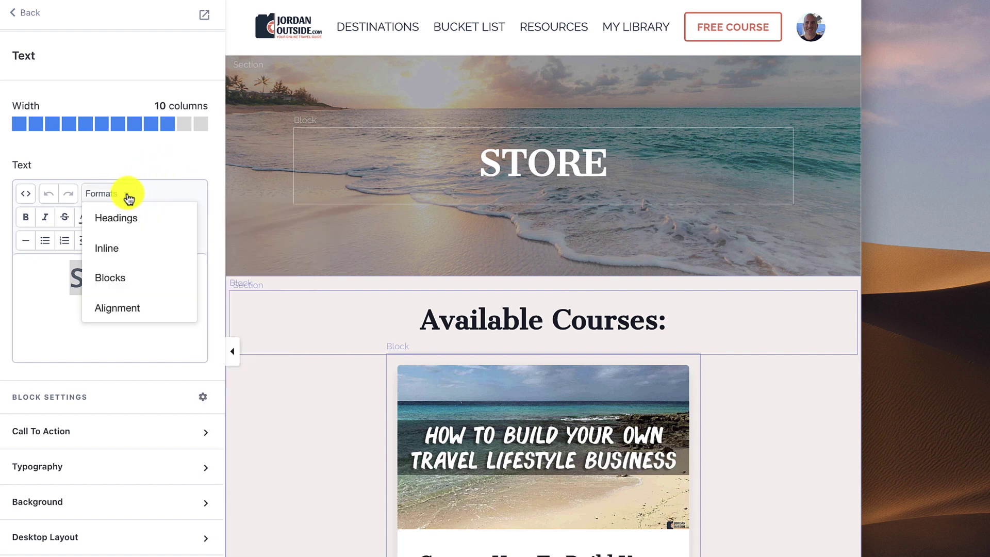
pyautogui.moveTo(122, 289)
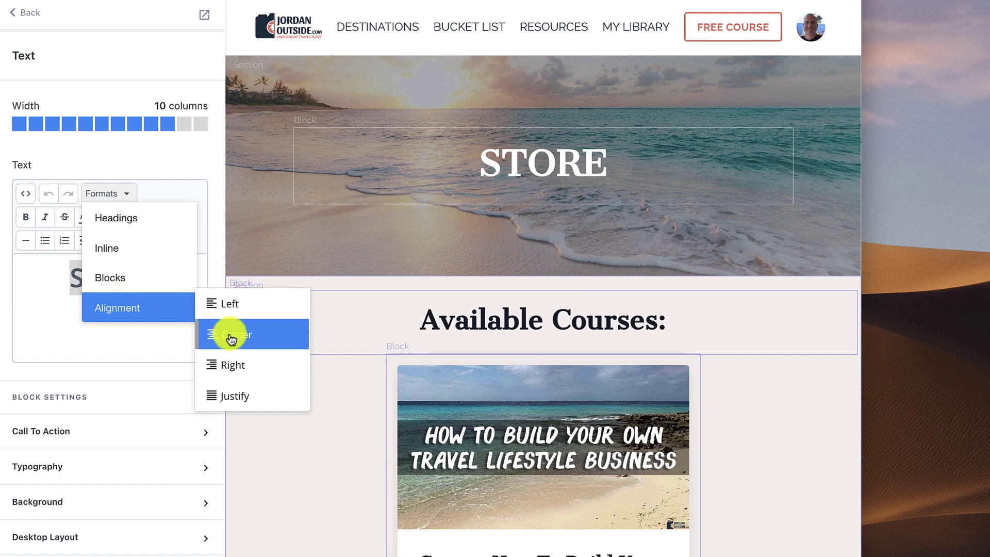
pyautogui.click(142, 170)
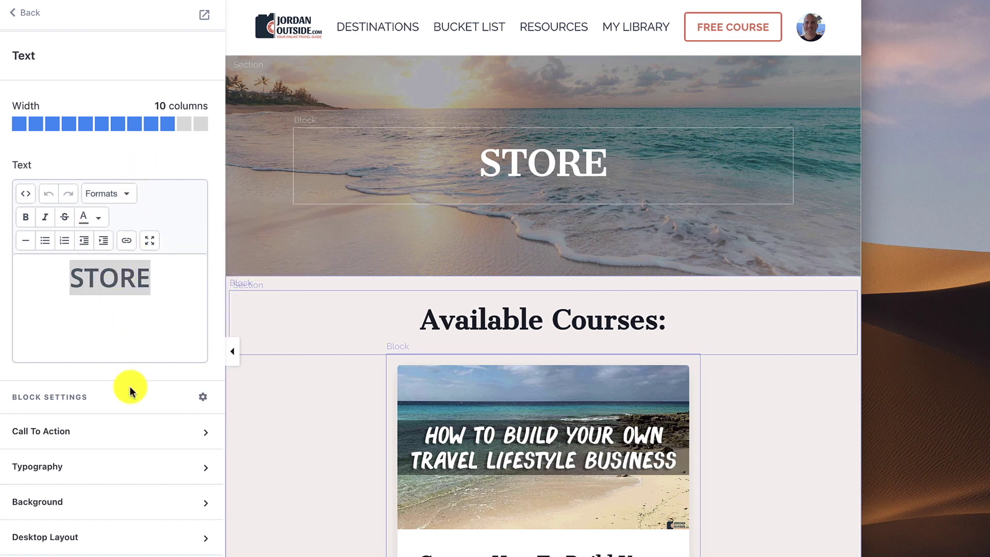
# - Try including a call-to-action button in the Hero text block, and remove it again
pyautogui.click(197, 438)
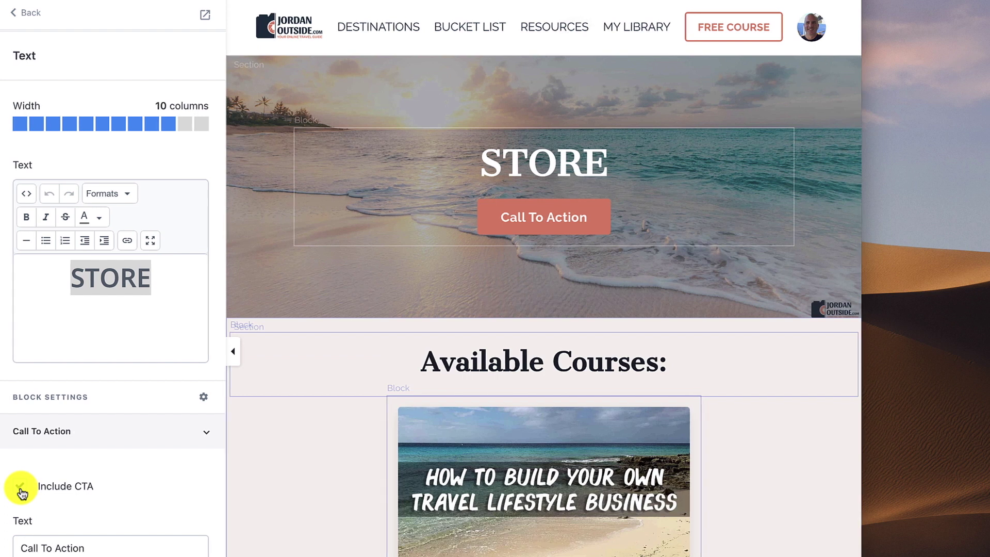
pyautogui.click(21, 489)
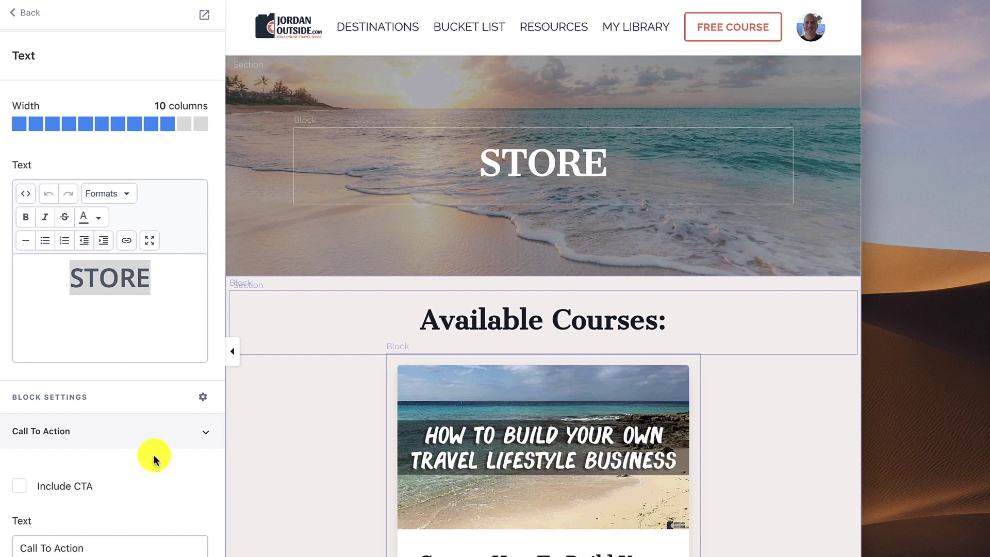
pyautogui.click(206, 435)
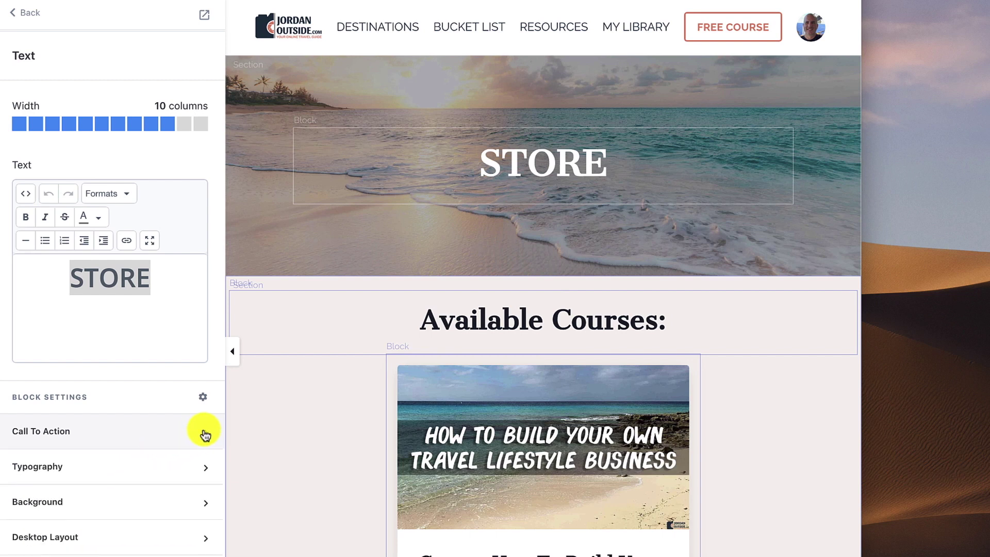
# - Review the Hero text block's typography, background, desktop layout, mobile layout and animation settings, and return to the Hero section
pyautogui.click(197, 470)
pyautogui.scroll(-3, 168, 498)
pyautogui.click(190, 444)
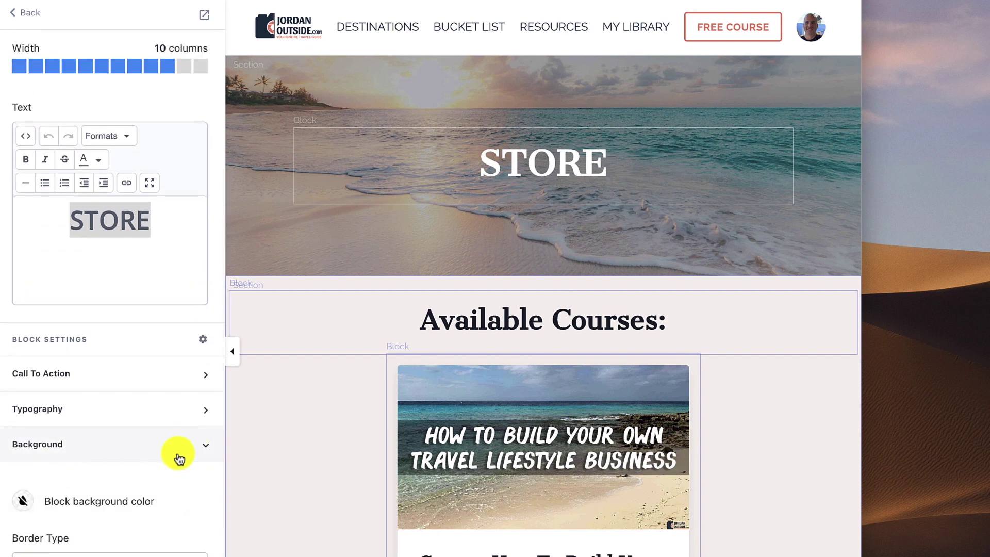
pyautogui.scroll(-5, 177, 453)
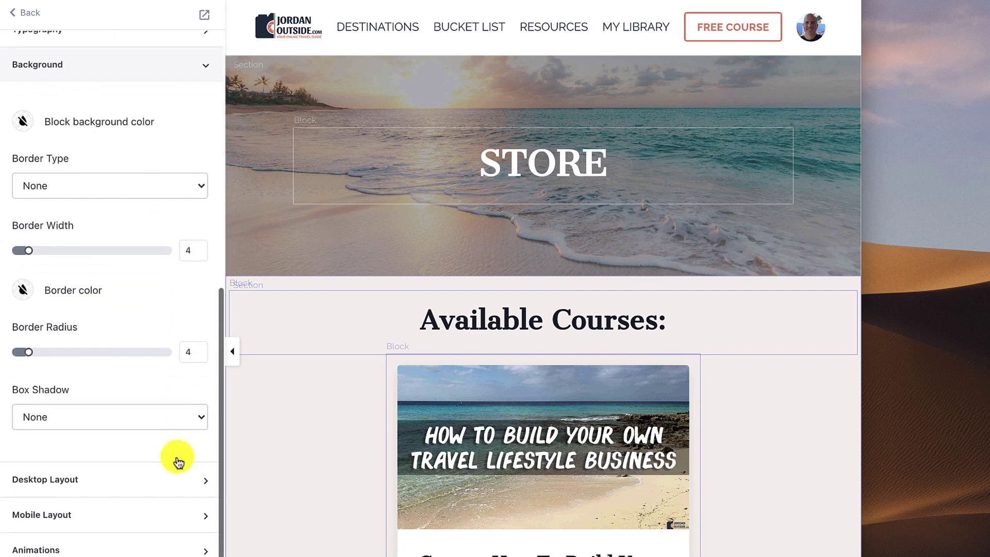
pyautogui.click(173, 479)
pyautogui.scroll(-10, 173, 482)
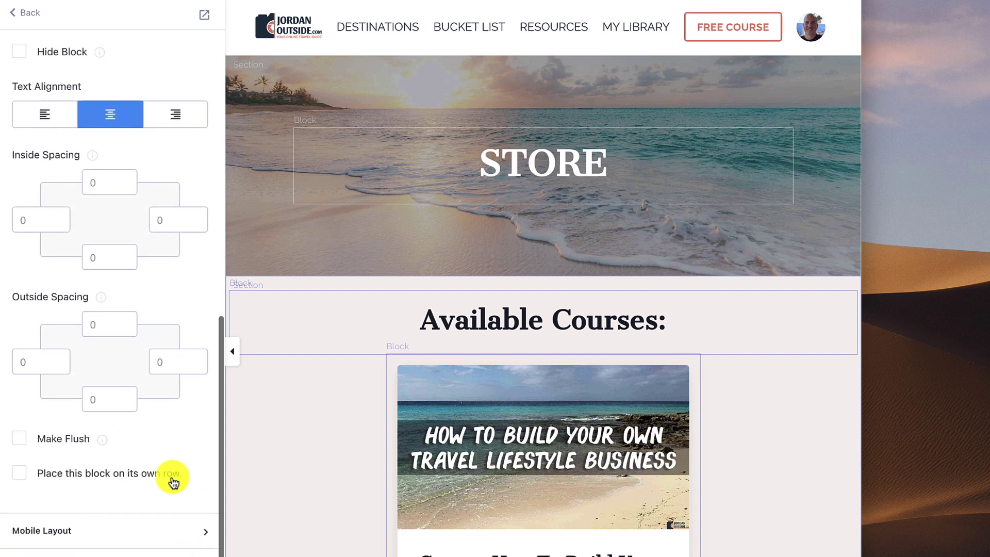
pyautogui.click(160, 512)
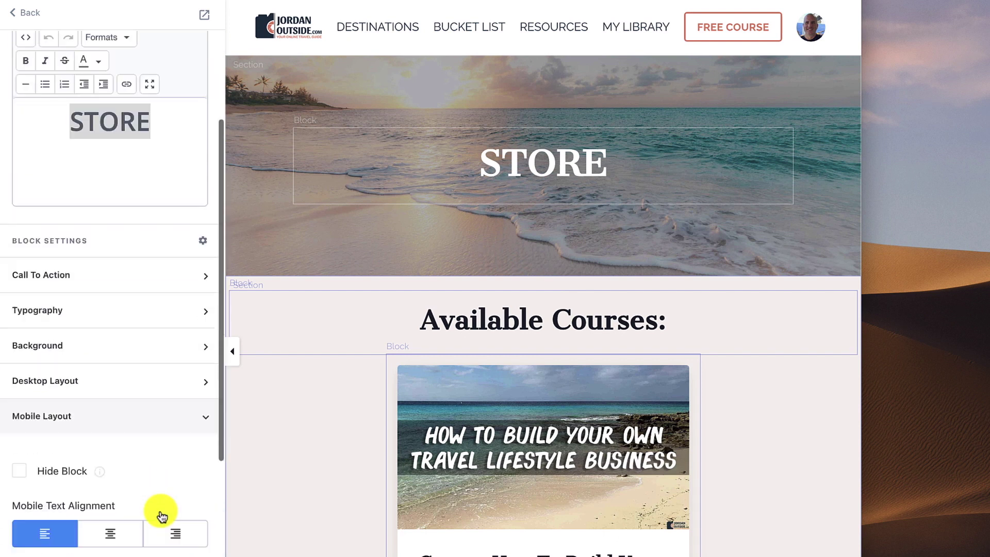
pyautogui.click(152, 550)
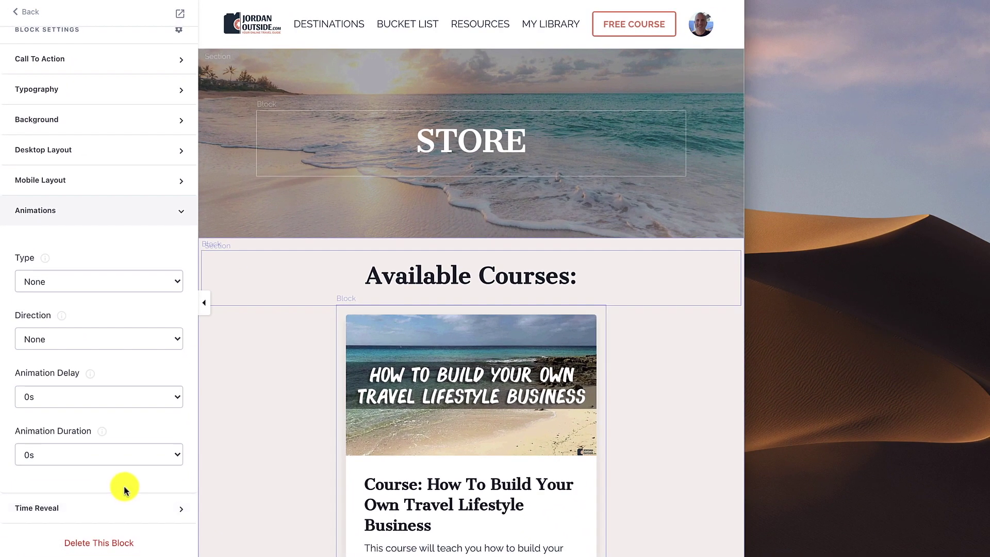
pyautogui.scroll(10, 124, 490)
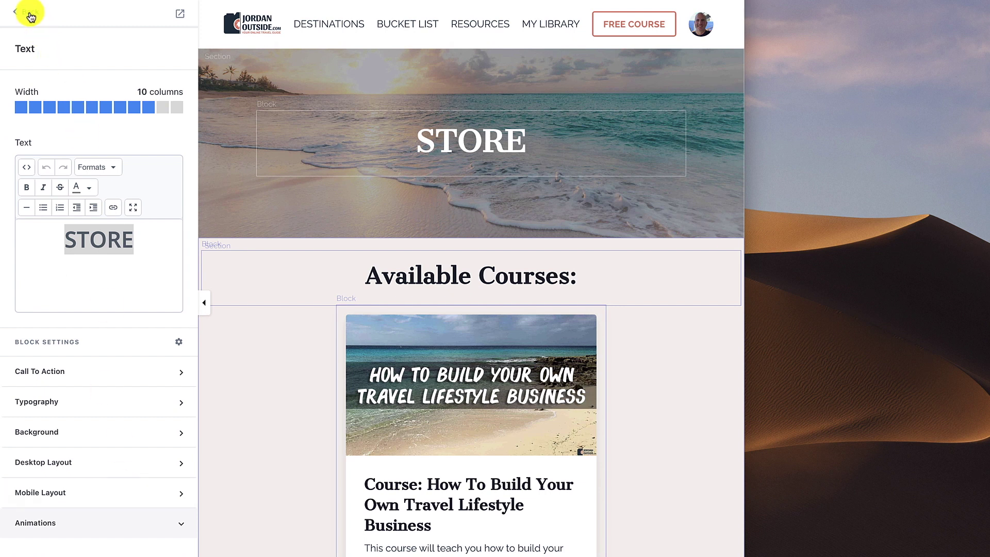
pyautogui.click(30, 12)
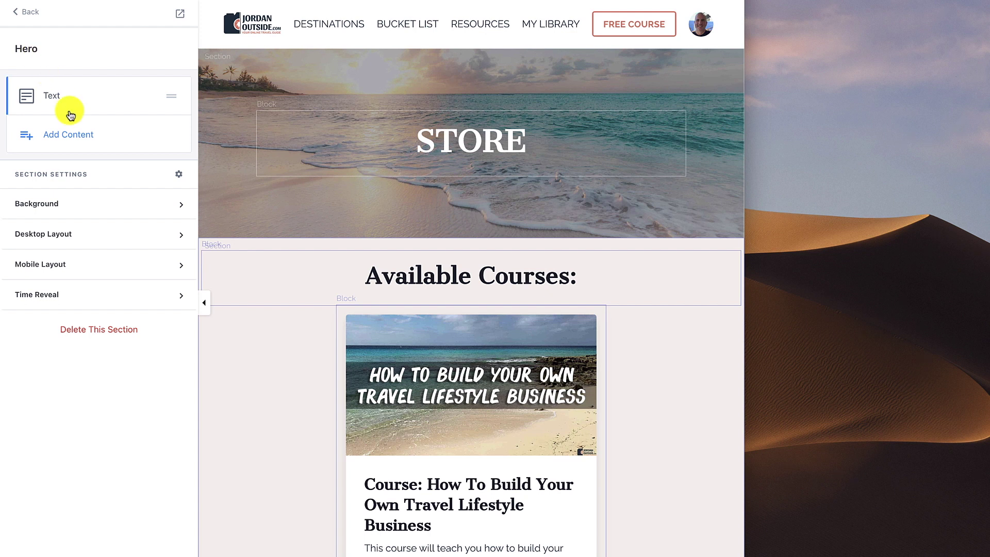
# - Examine the Hero section's background media, image and position settings, including the suggested image dimensions
pyautogui.click(184, 208)
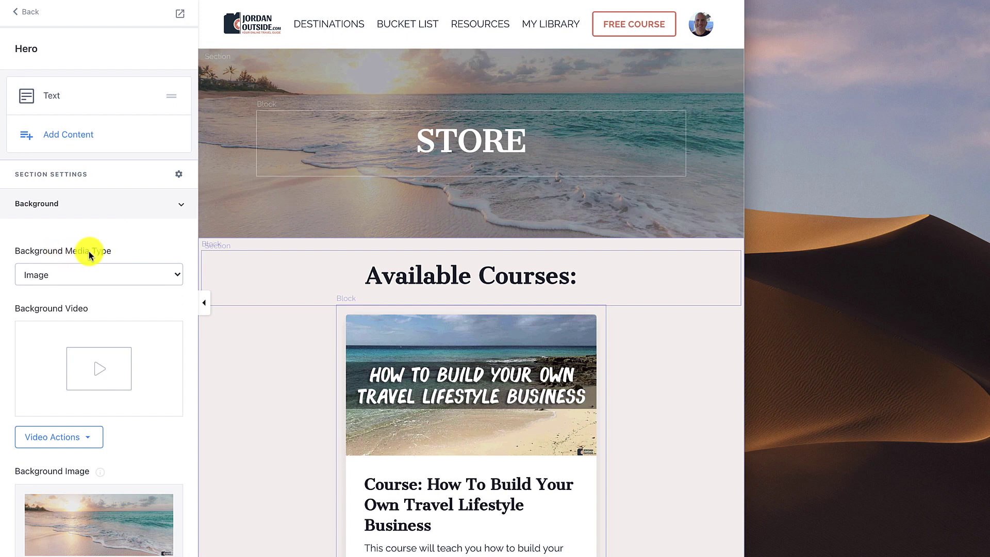
pyautogui.scroll(-5, 71, 275)
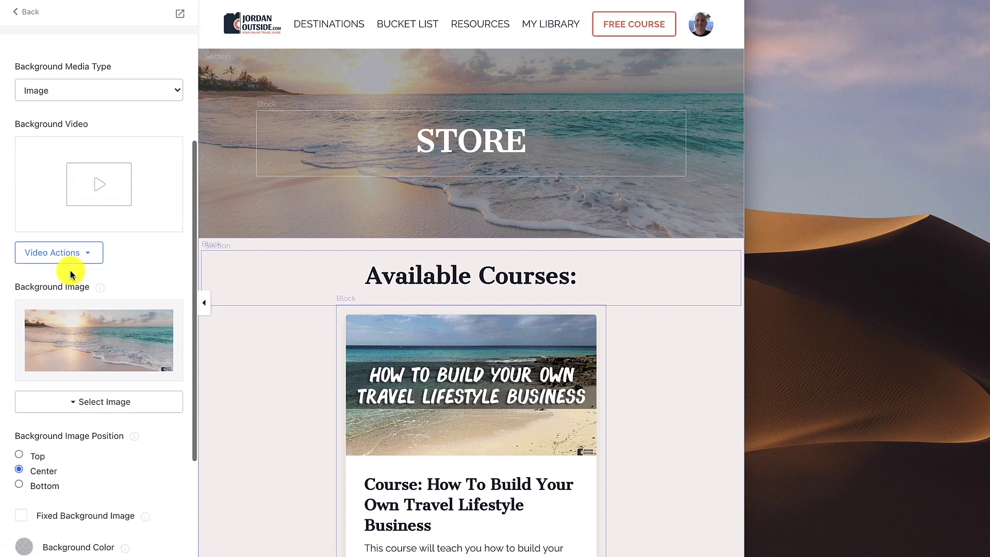
pyautogui.moveTo(101, 272)
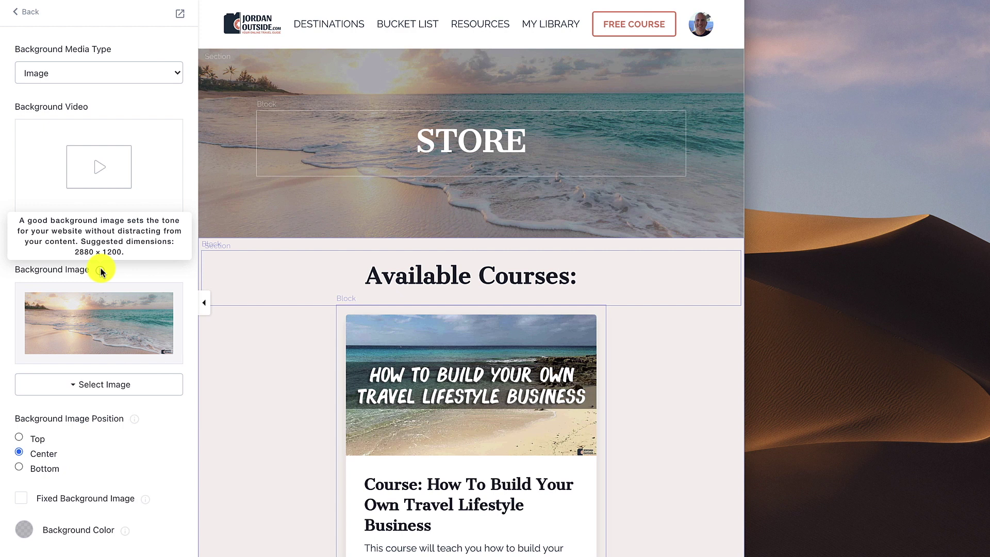
pyautogui.scroll(-3, 101, 272)
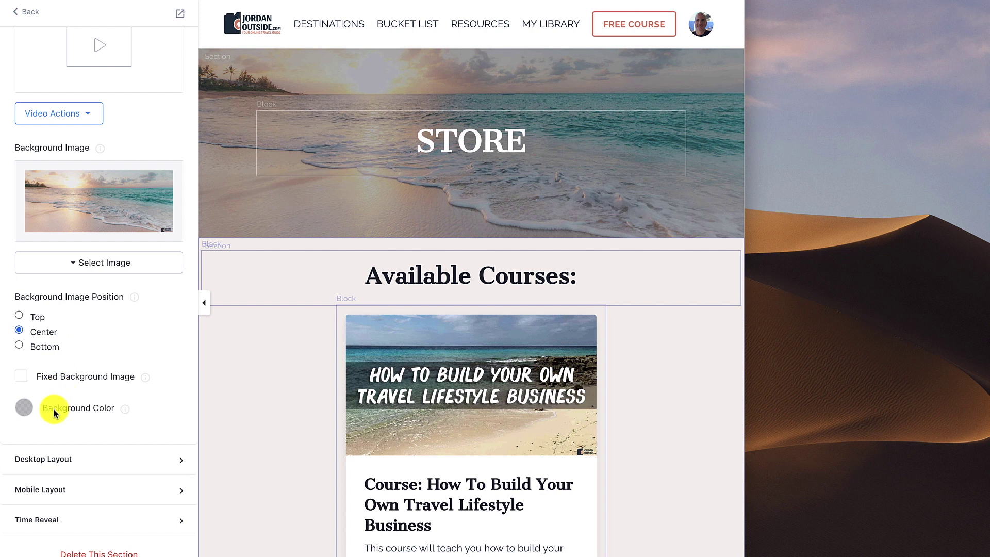
# - Try a transparent background color on the Hero section, and apply the dark navy swatch at low opacity over the beach image
pyautogui.click(24, 410)
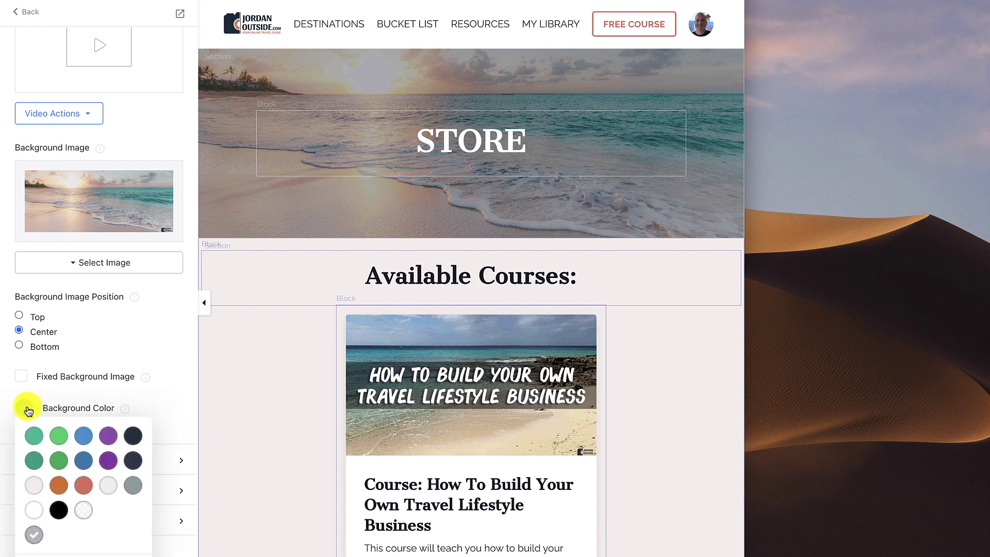
pyautogui.click(85, 512)
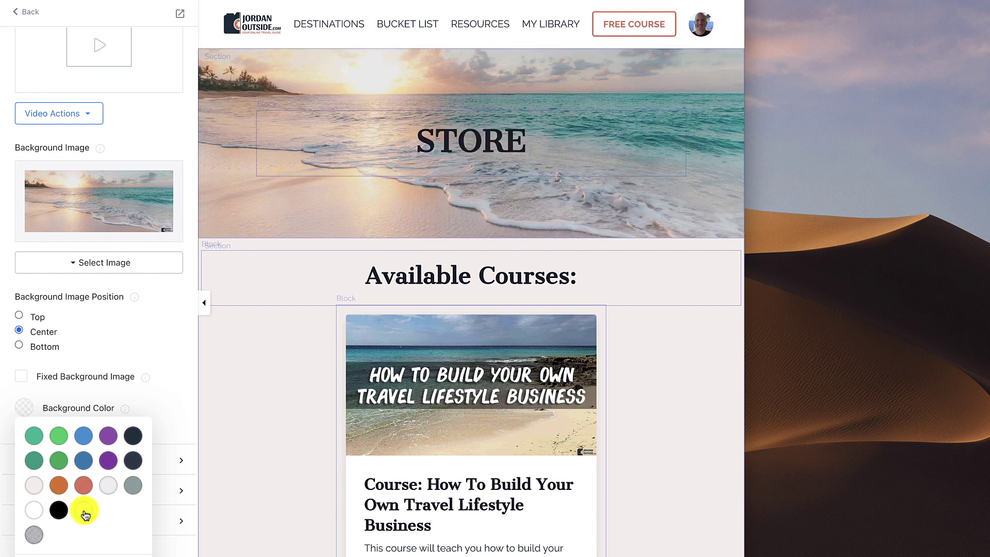
pyautogui.click(133, 436)
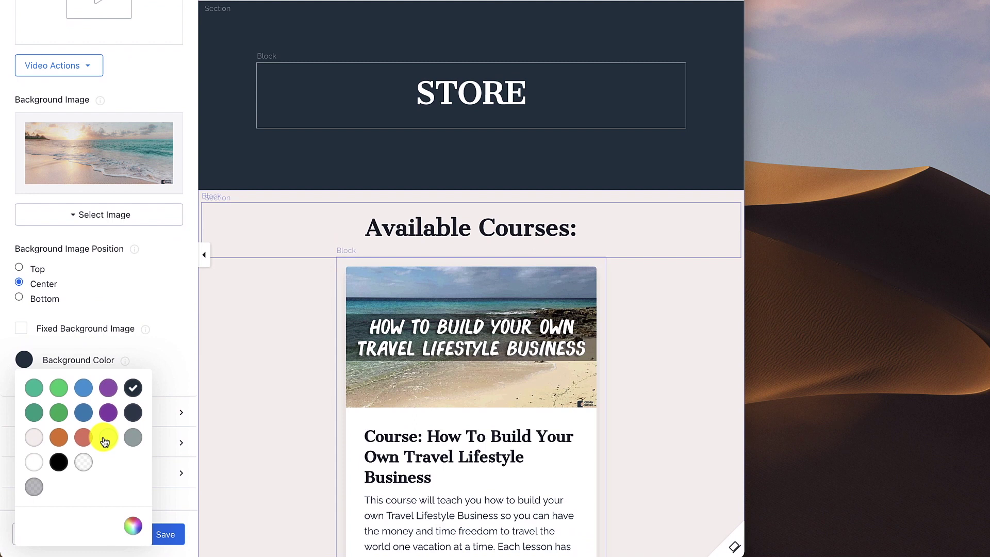
pyautogui.click(132, 527)
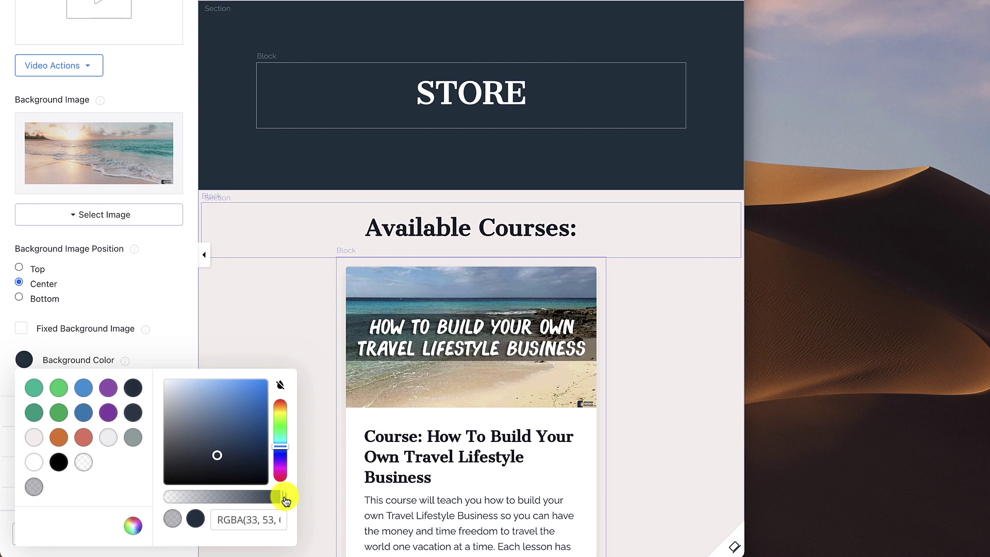
pyautogui.moveTo(280, 497); pyautogui.dragTo(192, 501)
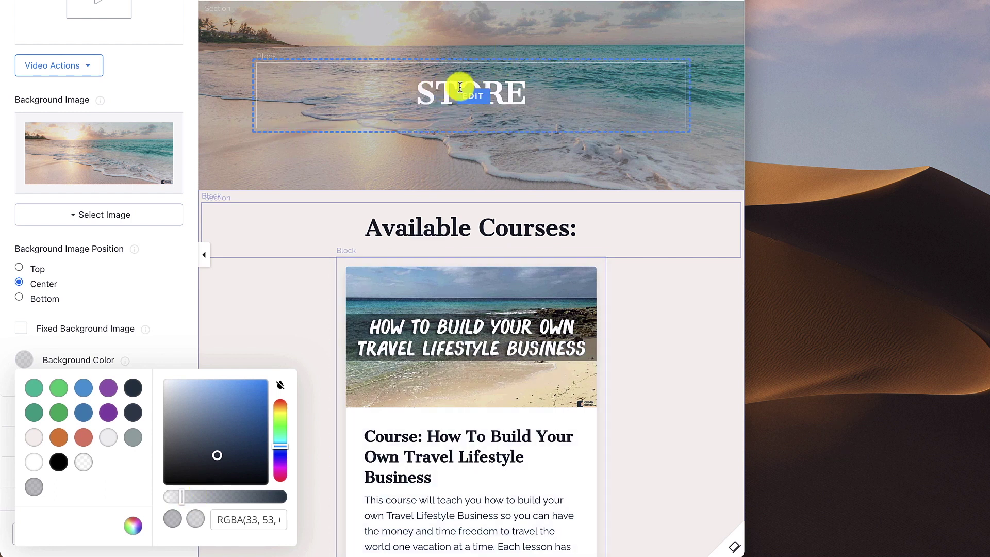
pyautogui.click(163, 354)
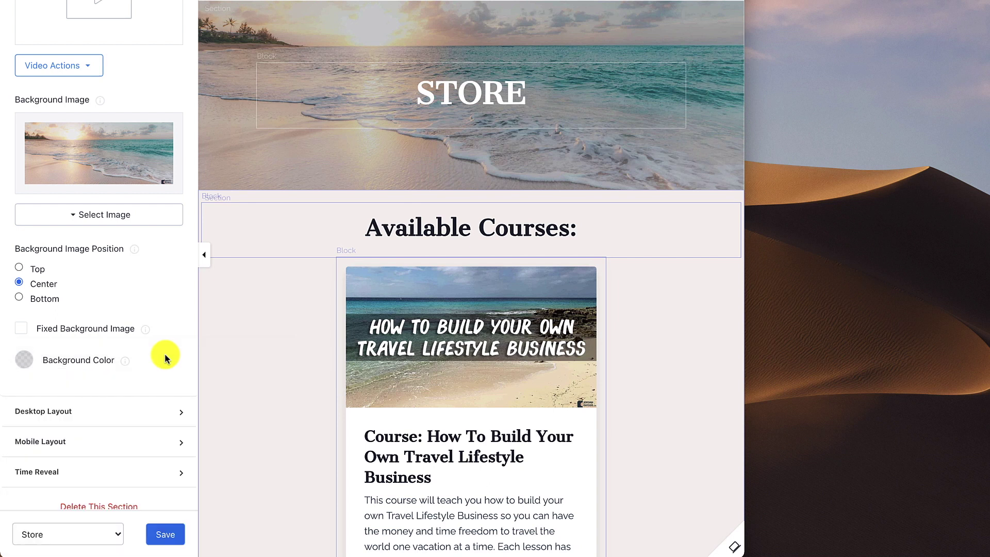
# - Review the Hero section's desktop layout and mobile layout settings, including padding and alignment
pyautogui.click(161, 417)
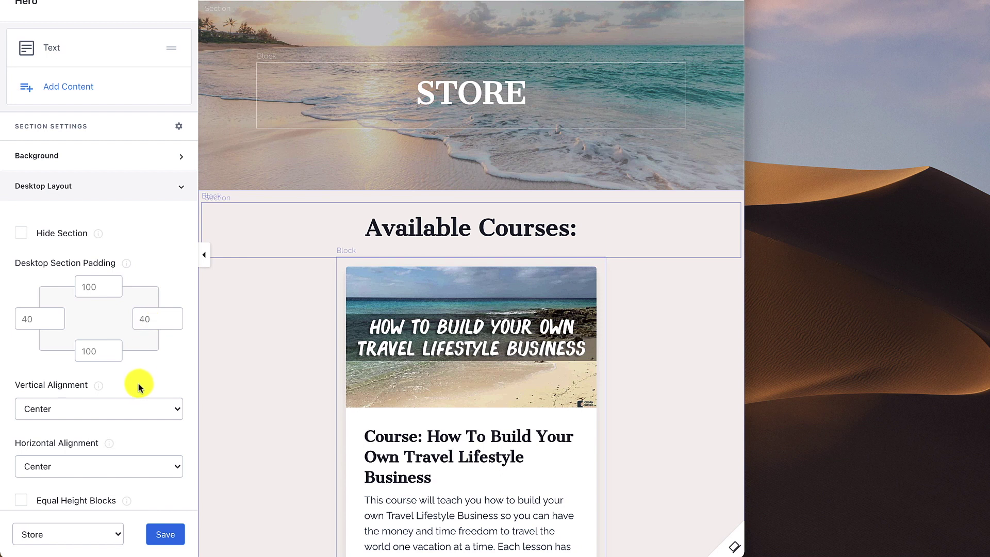
pyautogui.scroll(-3, 138, 385)
pyautogui.scroll(-1, 139, 385)
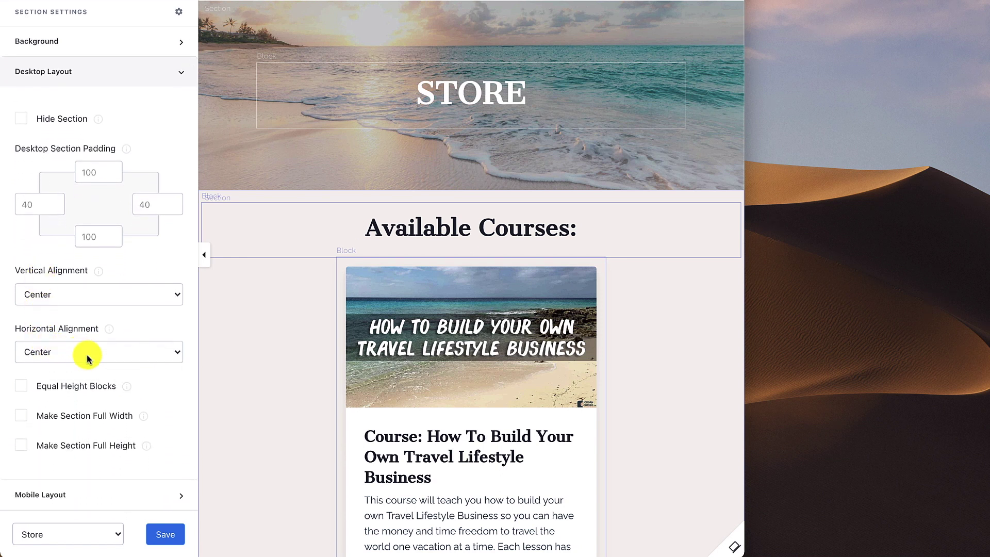
pyautogui.scroll(-2, 86, 356)
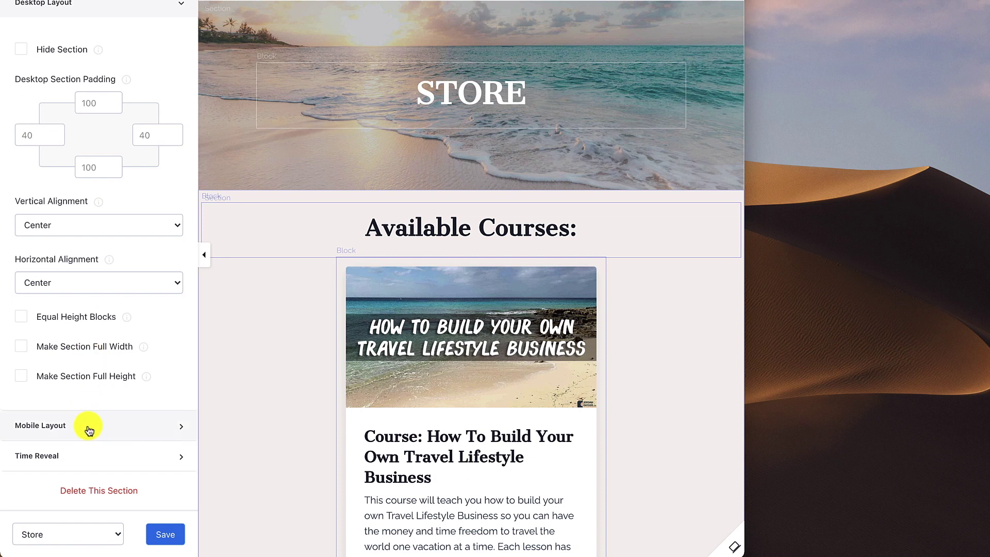
pyautogui.click(89, 427)
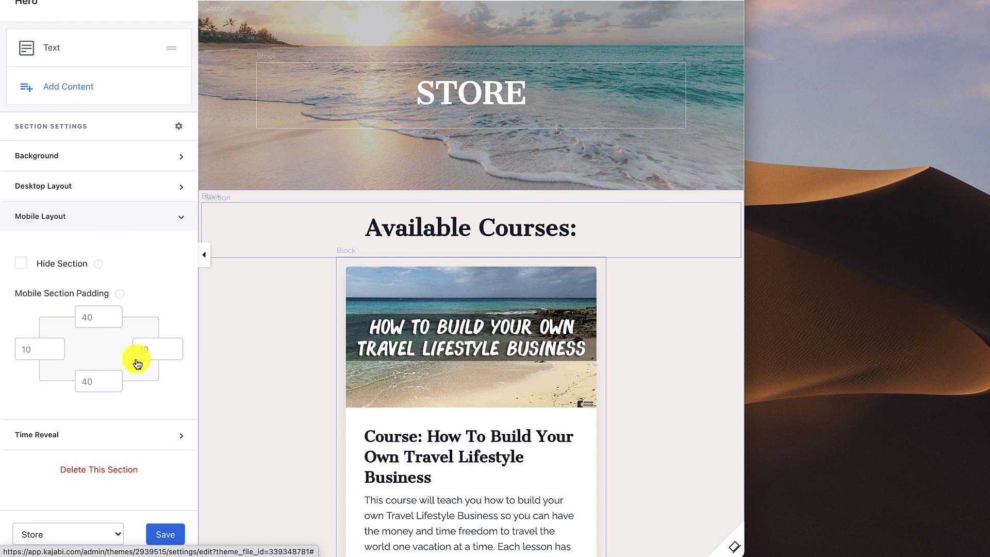
# - Save the Store page changes and return to the page's list of sections
pyautogui.click(166, 533)
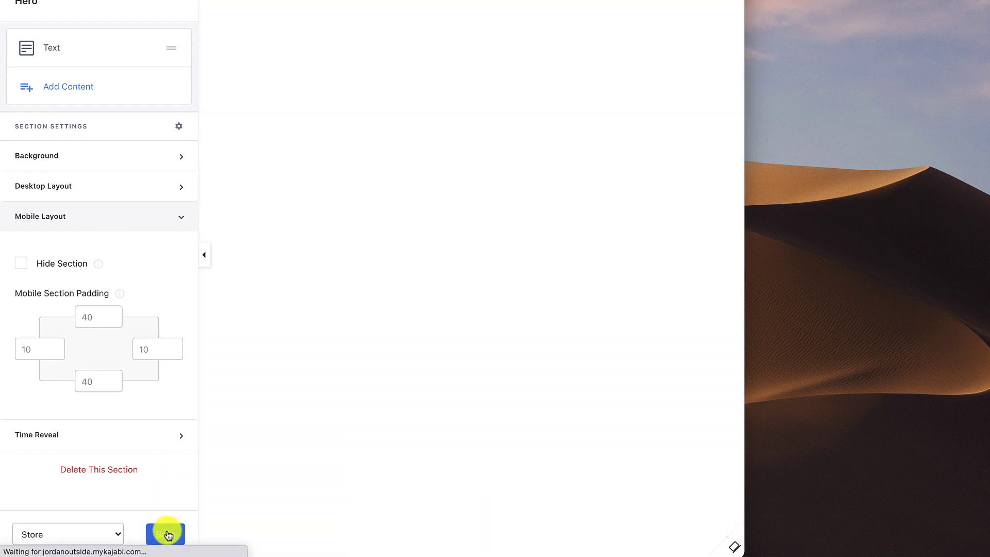
pyautogui.scroll(2, 103, 289)
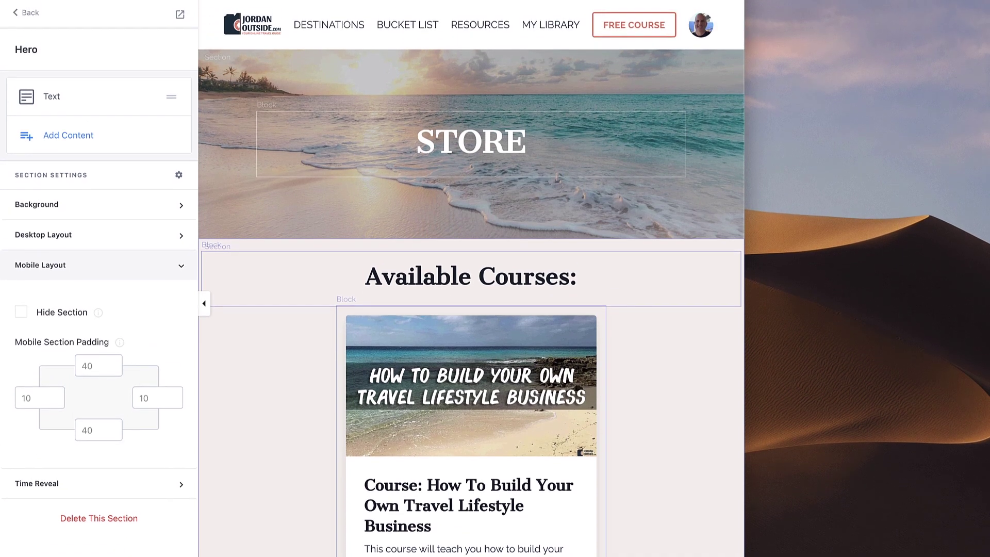
pyautogui.click(27, 16)
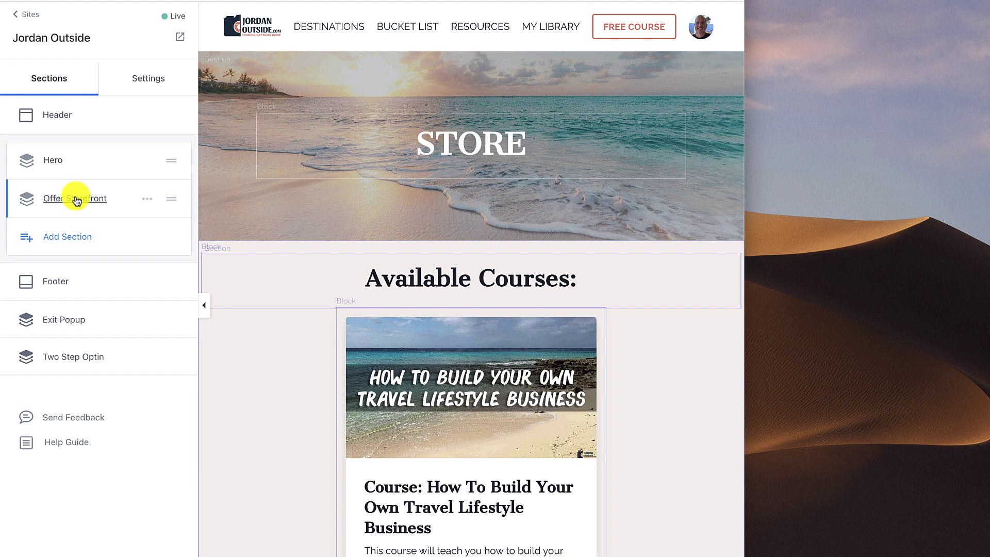
# - Browse the section types that can be added, through Offers & Pricing and FAQs, and return without adding one
pyautogui.click(75, 240)
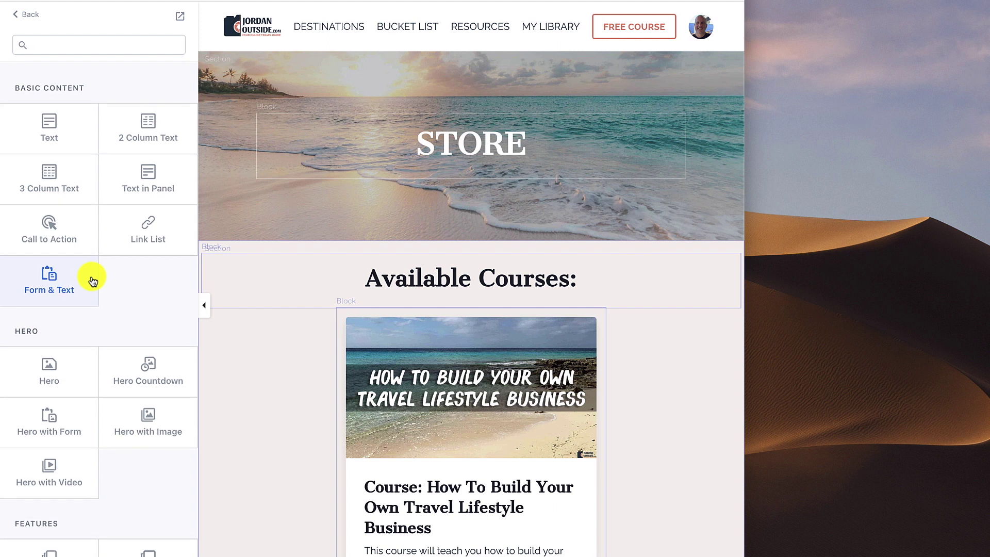
pyautogui.scroll(-7, 91, 281)
pyautogui.scroll(-4, 92, 280)
pyautogui.scroll(-5, 93, 281)
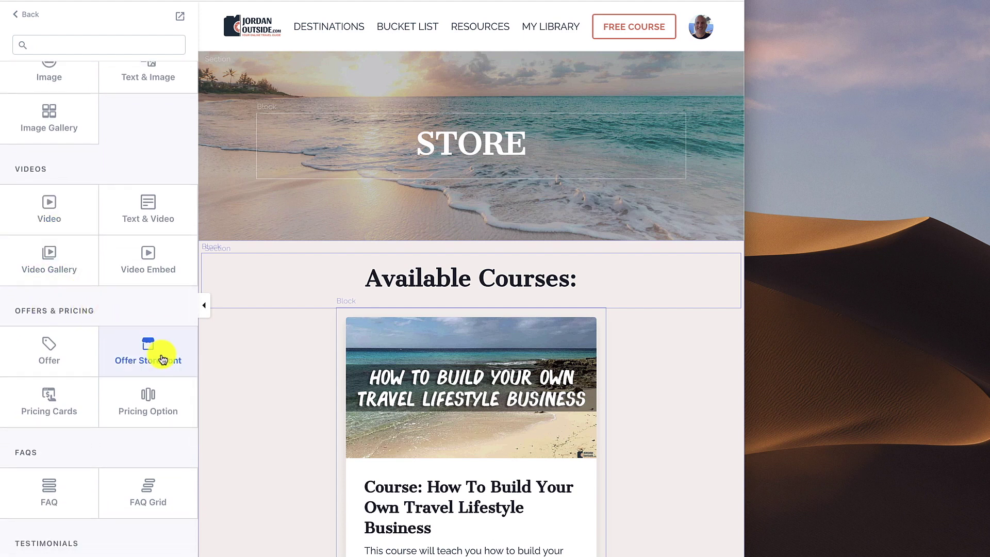
pyautogui.click(24, 20)
# - Open the Offer Storefront section's Text block and inspect the HTML source code of its heading
pyautogui.click(71, 199)
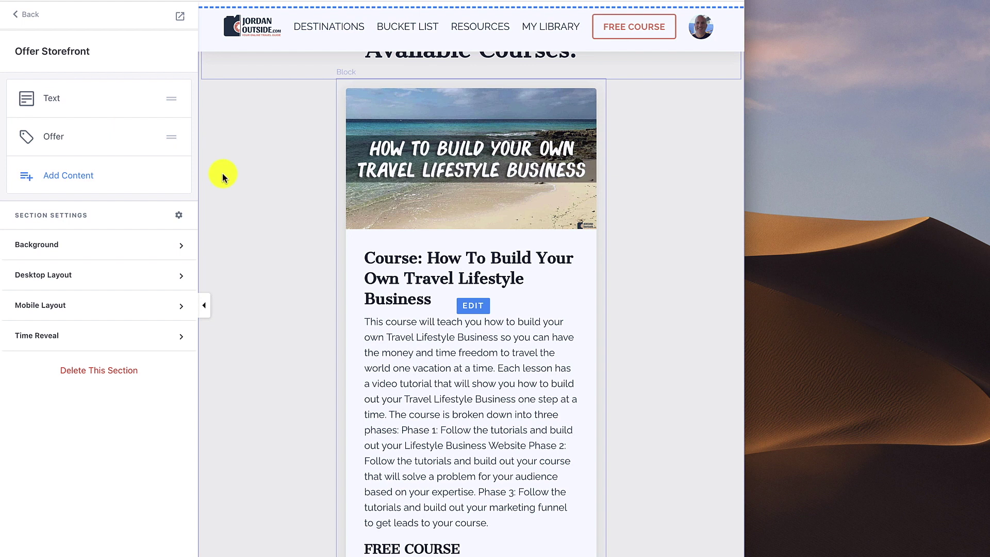
pyautogui.scroll(3, 222, 173)
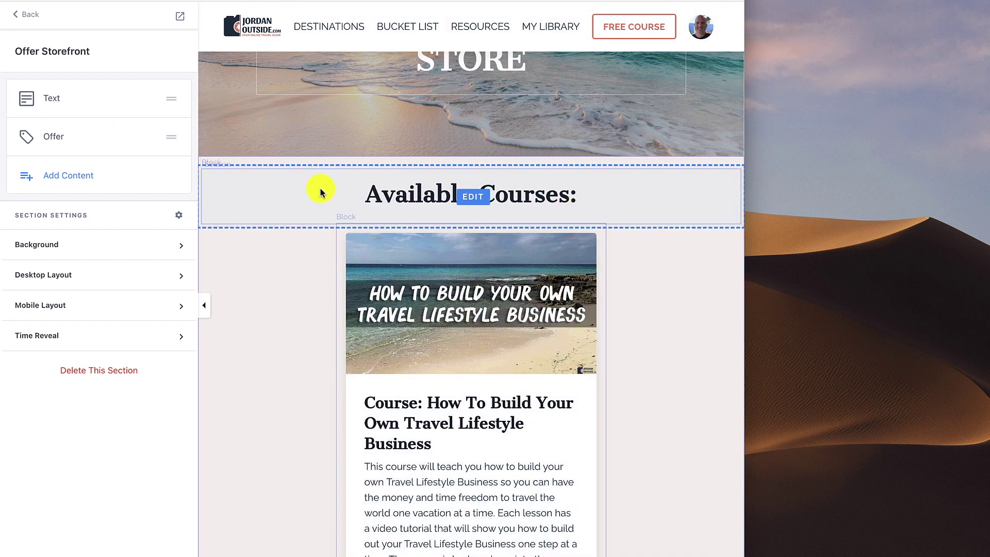
pyautogui.click(57, 101)
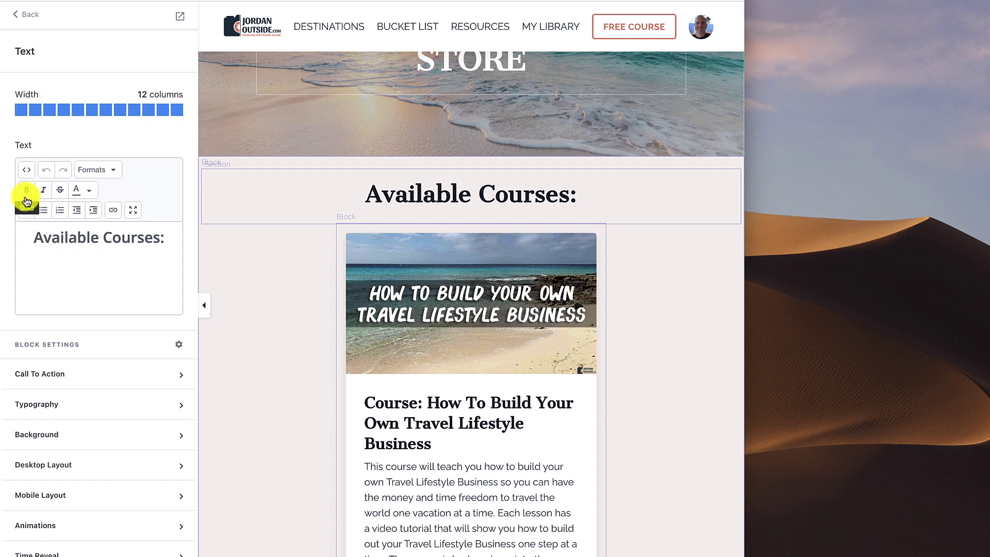
pyautogui.click(24, 172)
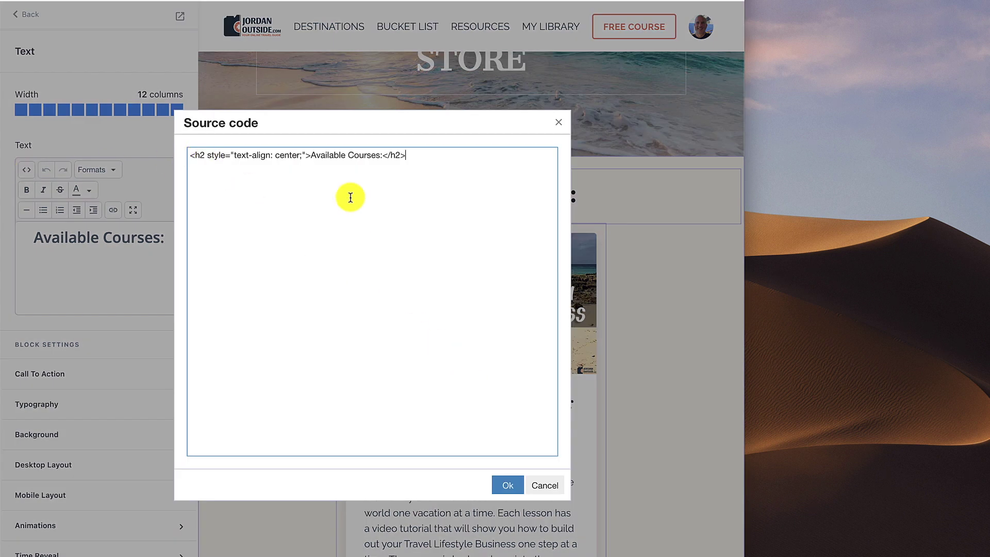
pyautogui.click(510, 485)
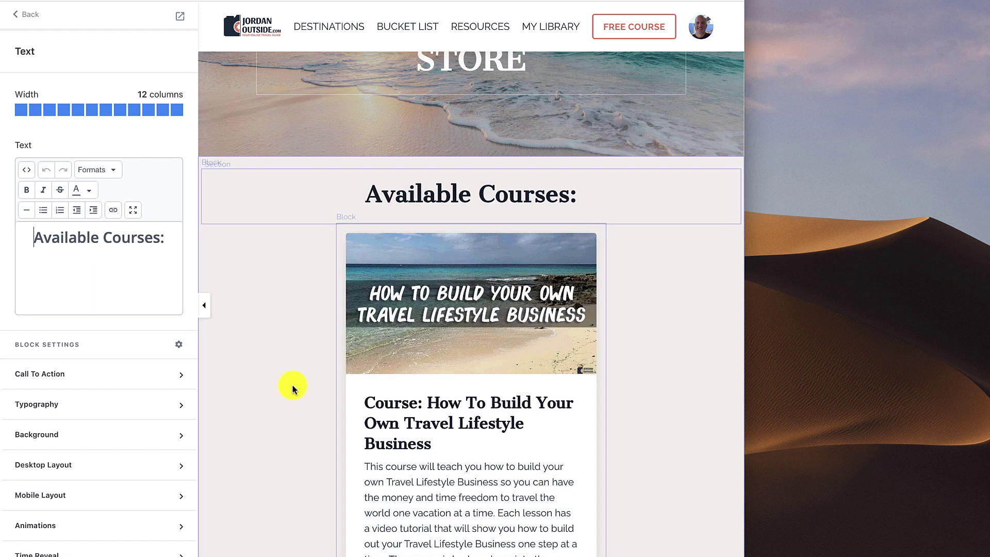
# - Review the format options for the "Available Courses:" heading and the block's animation settings, and return to the Offer Storefront section
pyautogui.moveTo(32, 238); pyautogui.dragTo(163, 238)
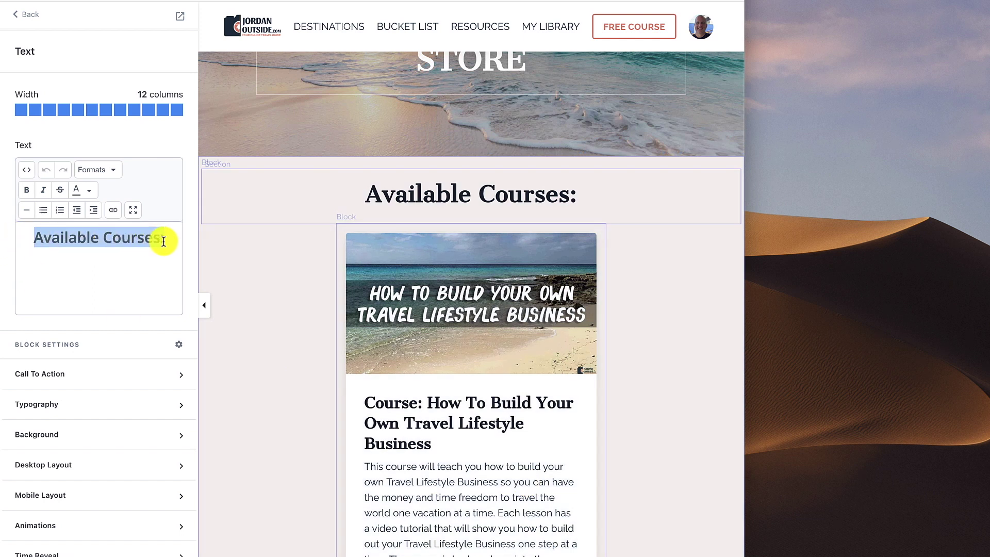
pyautogui.click(117, 173)
pyautogui.moveTo(110, 189)
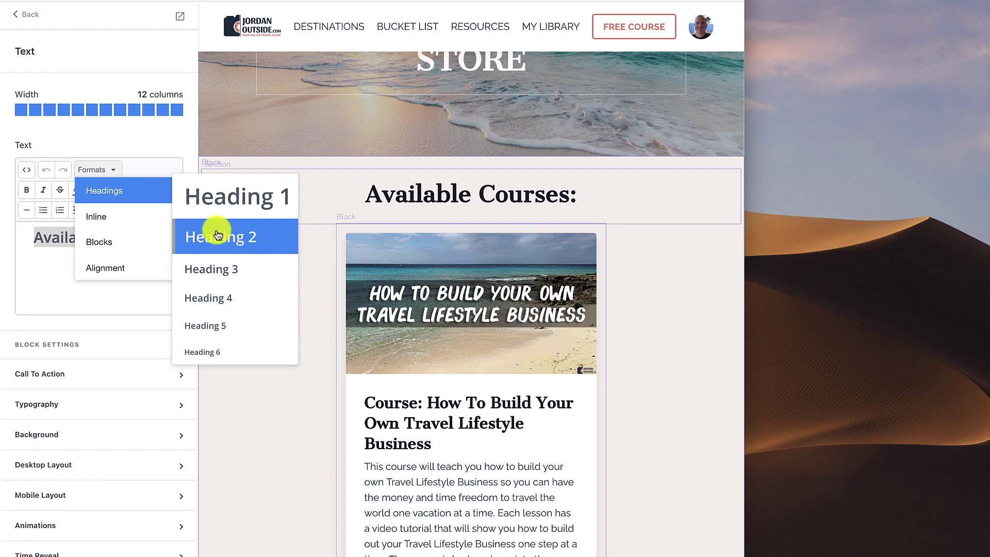
pyautogui.click(122, 144)
pyautogui.click(115, 173)
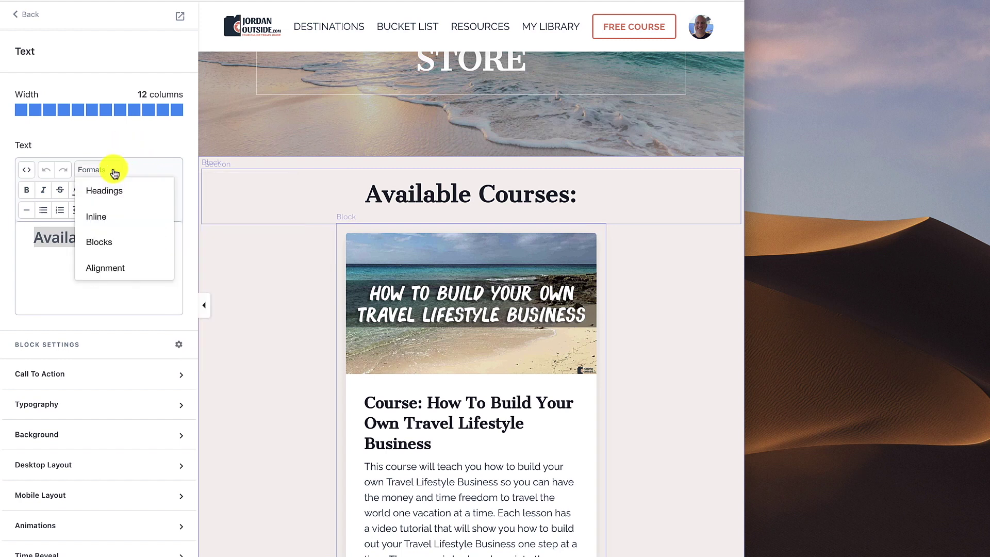
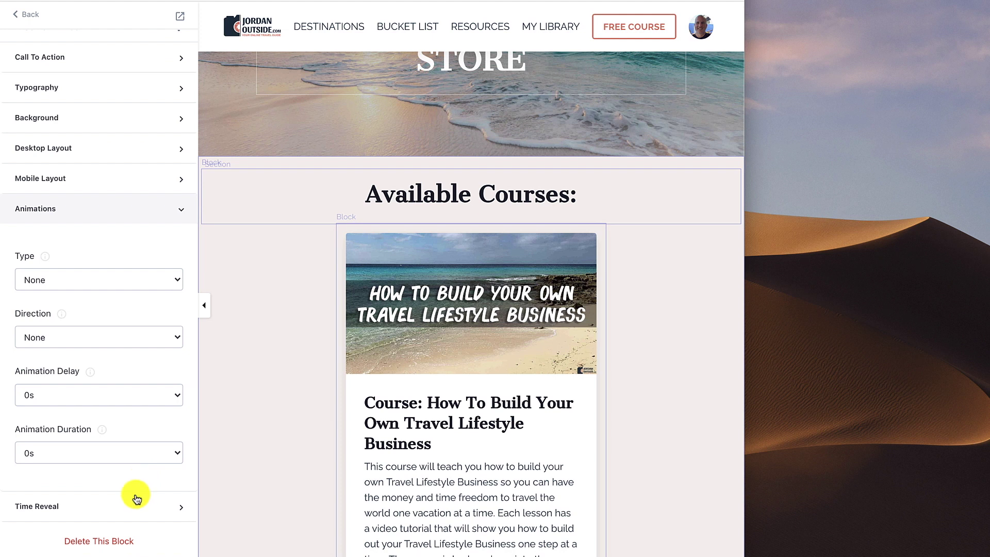
pyautogui.scroll(6, 106, 307)
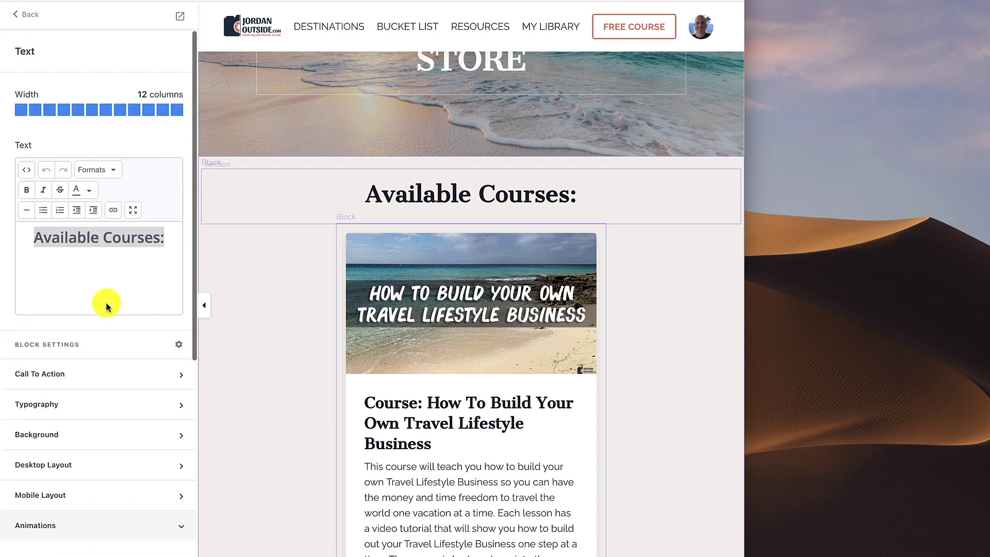
pyautogui.click(28, 19)
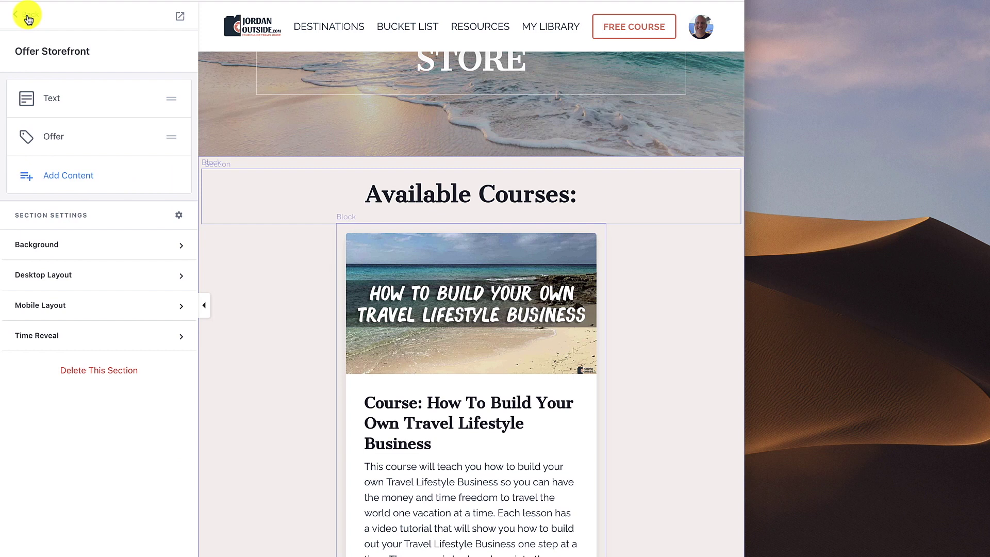
# - Try the offer "Learn How To Build Your Own Vacation Lifestyle Website" in the Offer block and inspect its card in the preview
pyautogui.click(52, 137)
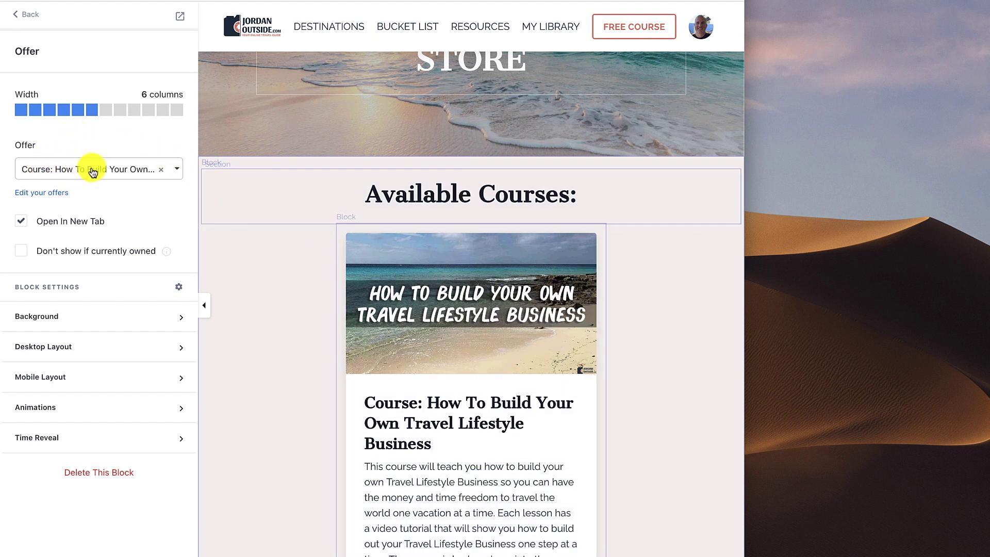
pyautogui.click(180, 170)
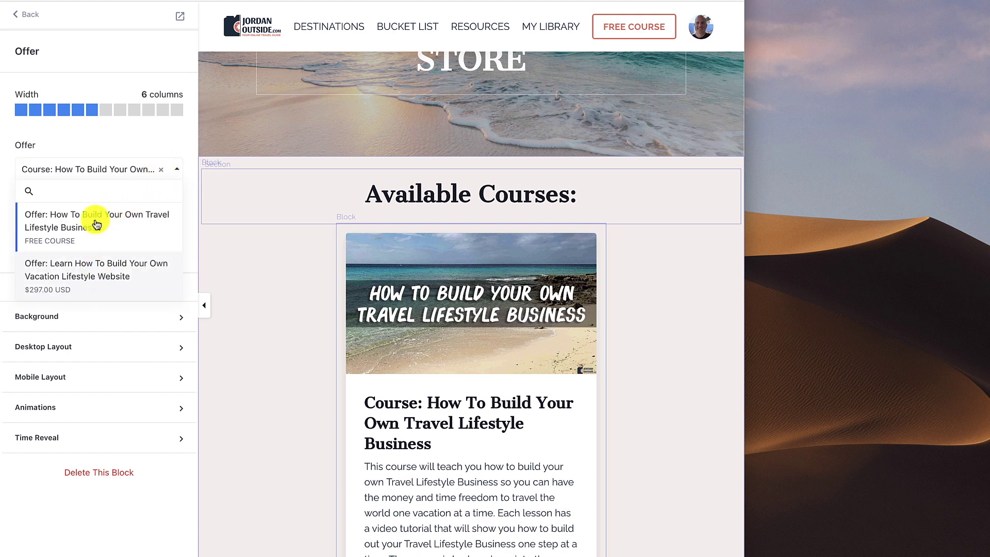
pyautogui.click(77, 279)
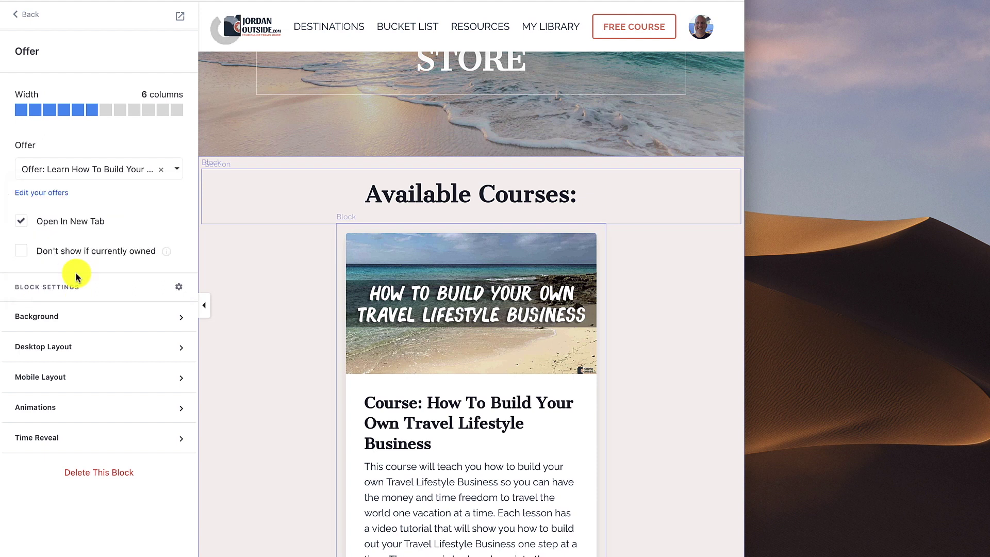
pyautogui.scroll(-3, 361, 330)
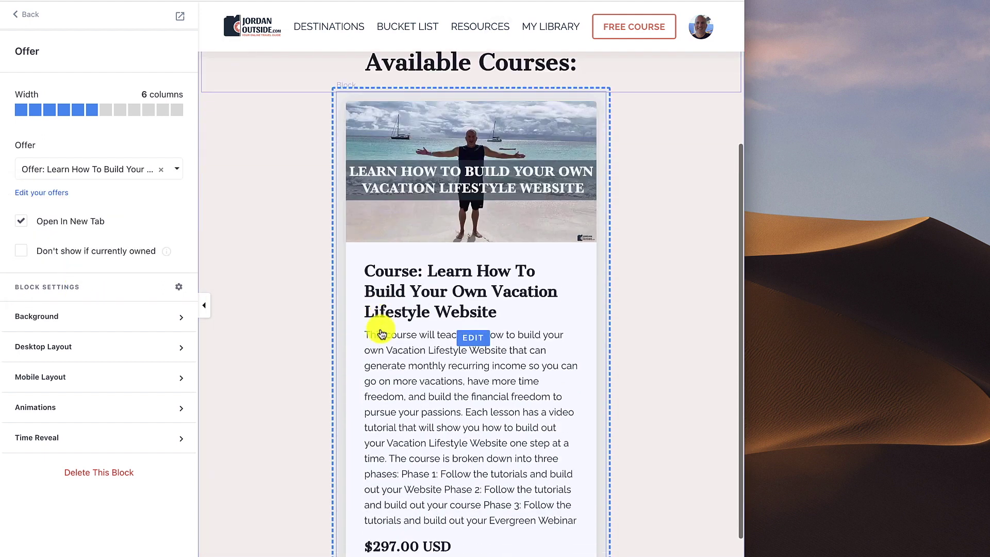
pyautogui.scroll(-2, 380, 330)
pyautogui.scroll(3, 395, 397)
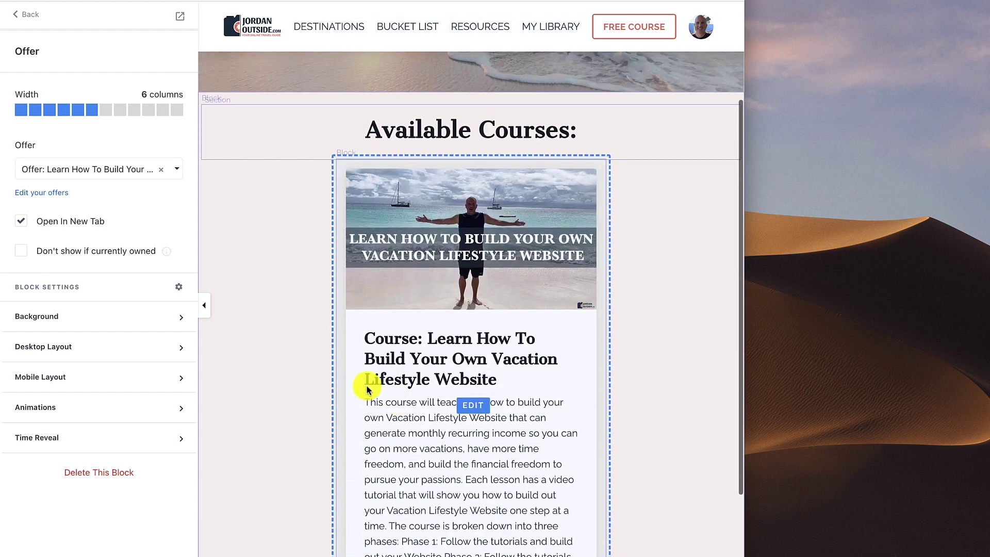
# - Switch the Offer block back to the "How To Build Your Own Travel Lifestyle Business" offer and check its card
pyautogui.click(116, 170)
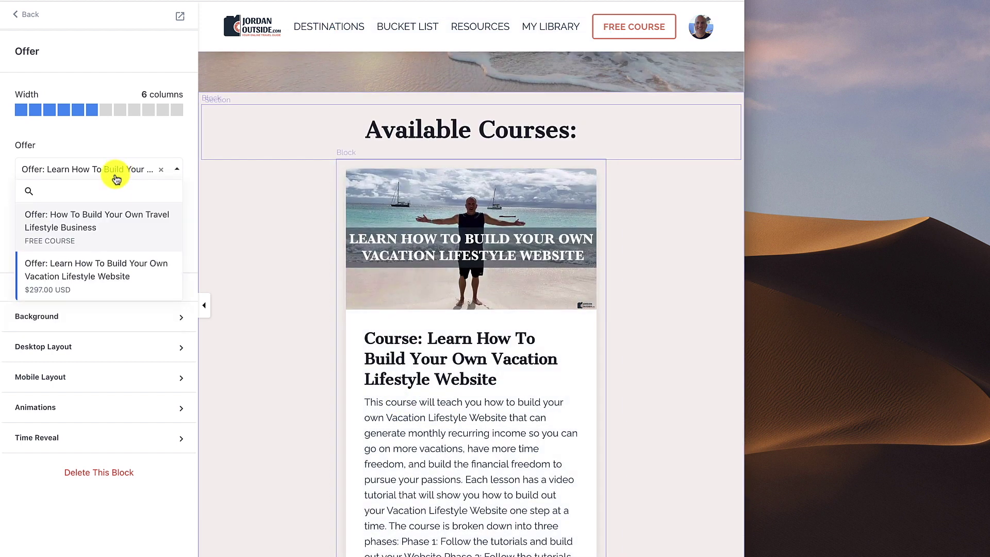
pyautogui.click(97, 220)
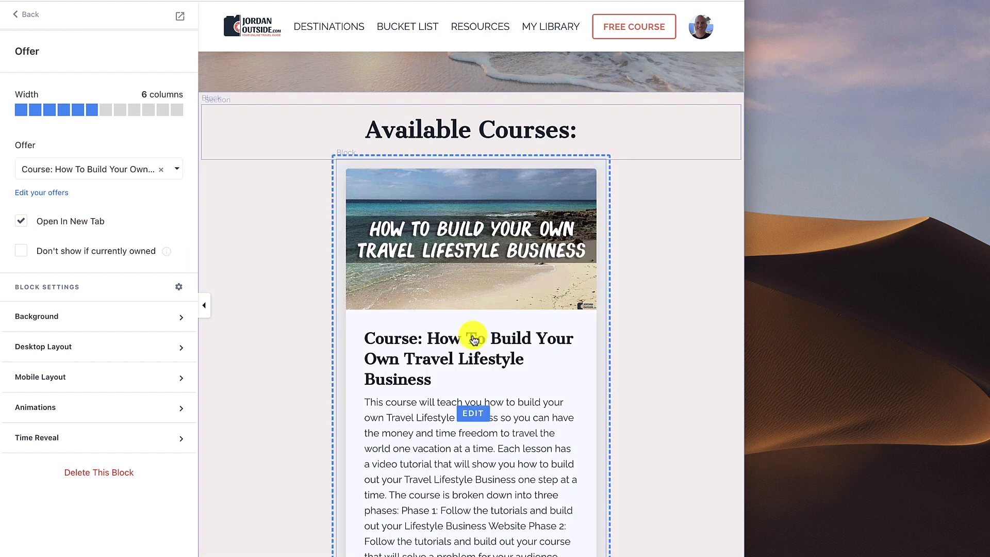
pyautogui.scroll(-3, 471, 335)
pyautogui.scroll(2, 471, 336)
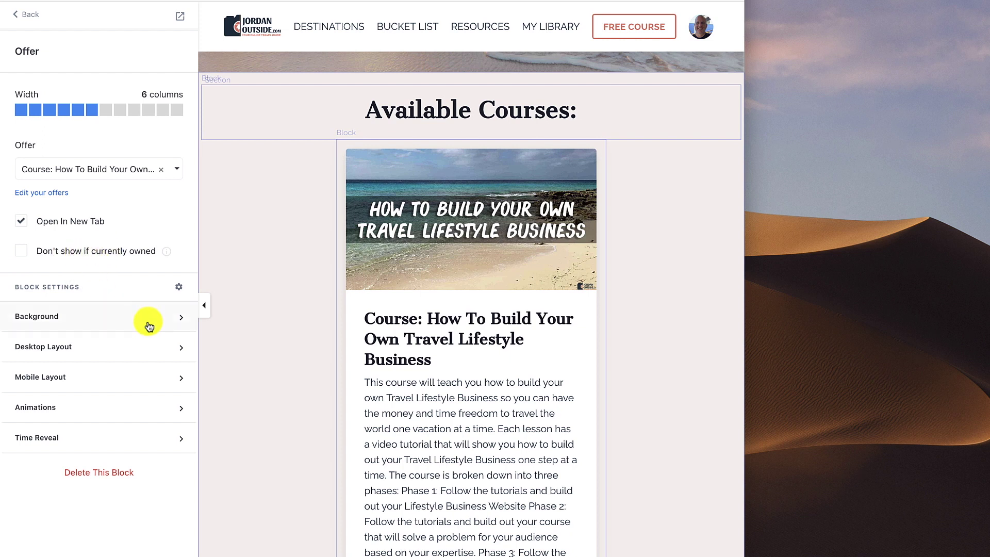
# - Review the Offer block's background, border, desktop layout, mobile layout and animation settings
pyautogui.click(167, 322)
pyautogui.scroll(-5, 166, 321)
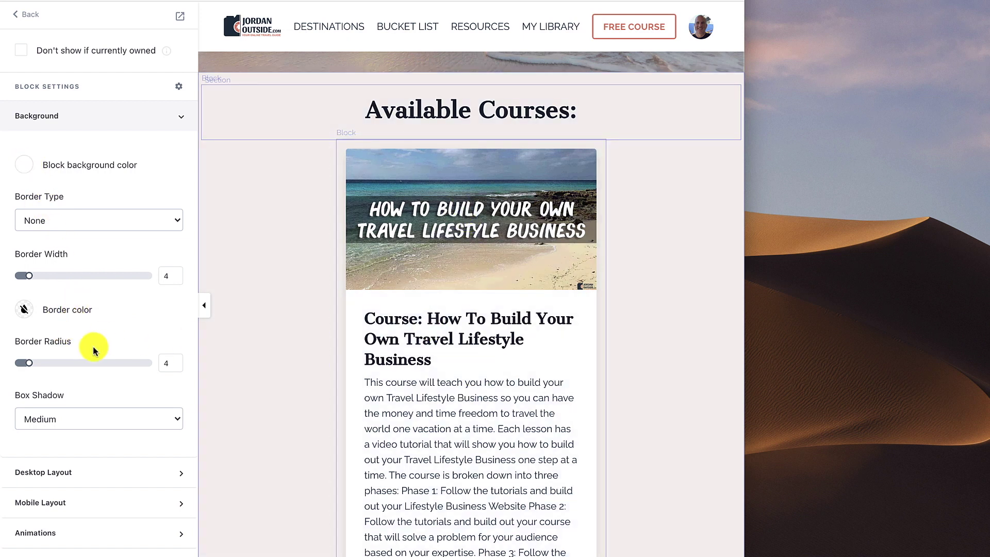
pyautogui.scroll(-2, 63, 392)
pyautogui.click(61, 414)
pyautogui.moveTo(85, 422)
pyautogui.scroll(-5, 85, 419)
pyautogui.click(70, 450)
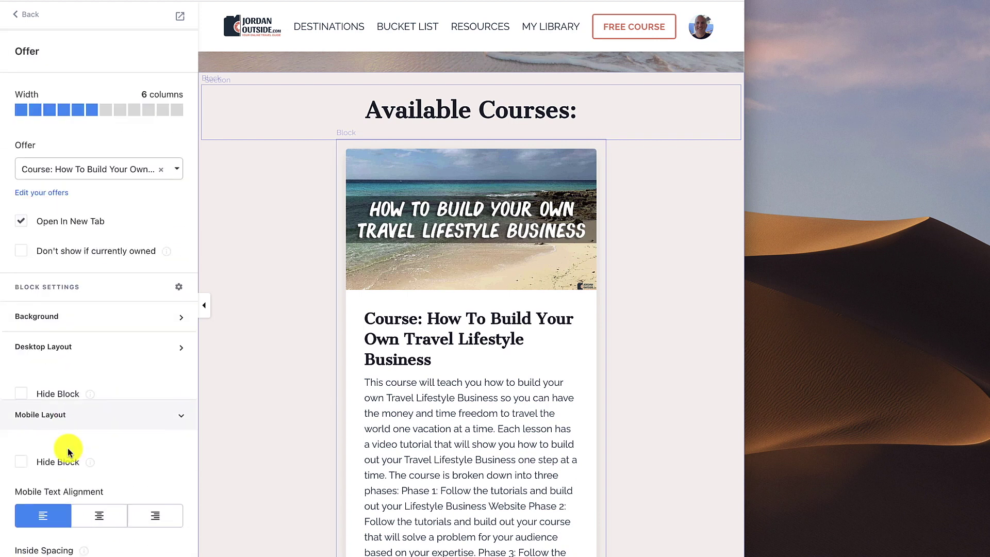
pyautogui.scroll(-6, 115, 437)
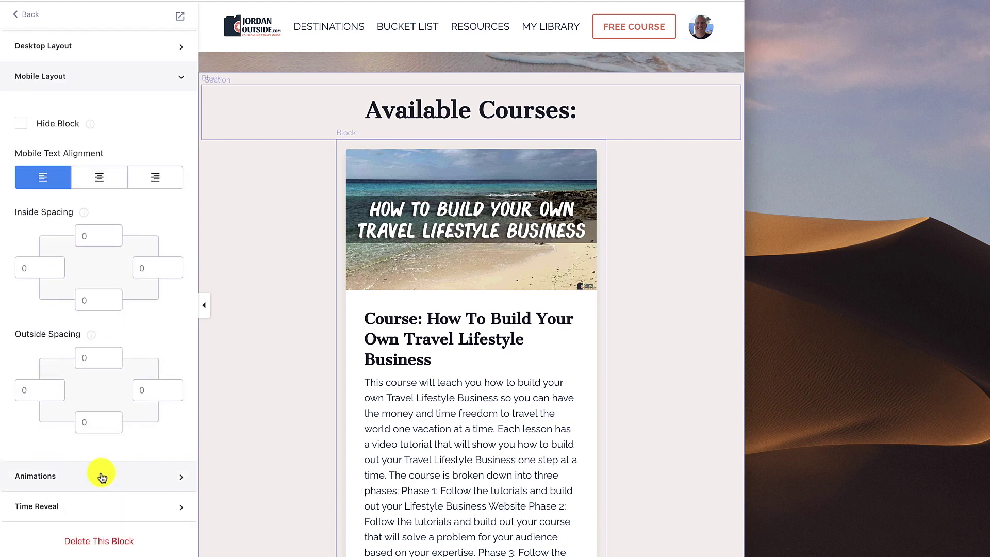
pyautogui.click(92, 480)
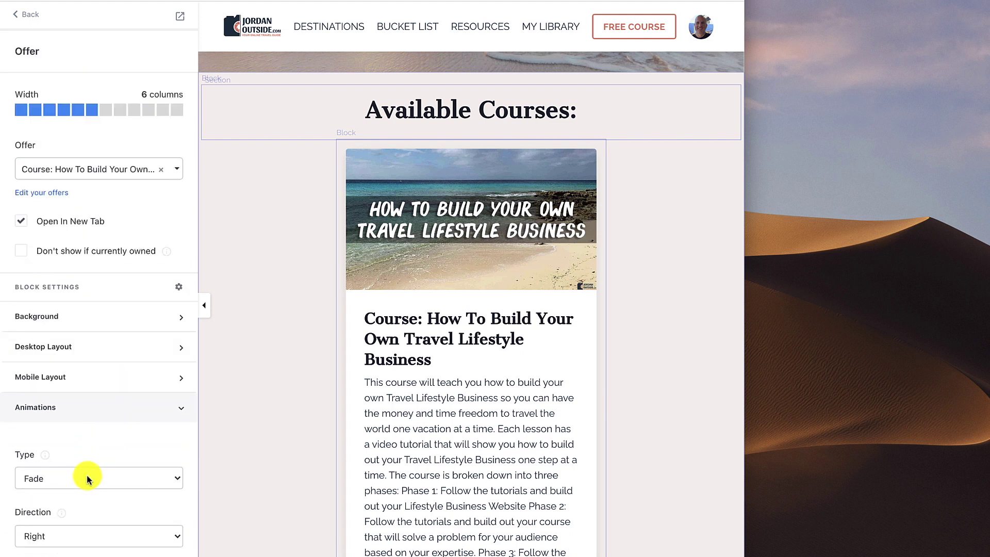
pyautogui.scroll(-4, 94, 474)
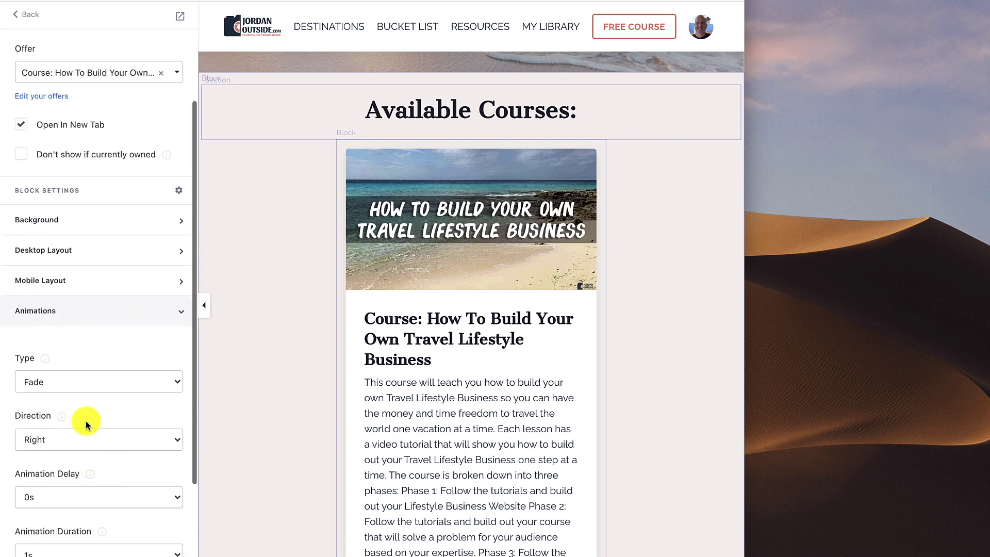
pyautogui.scroll(-2, 49, 442)
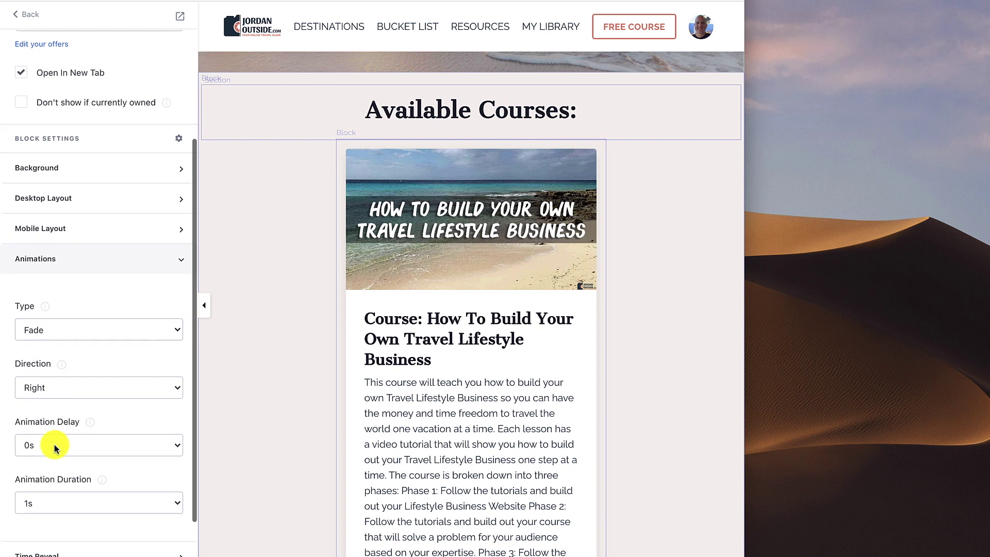
pyautogui.scroll(-2, 51, 444)
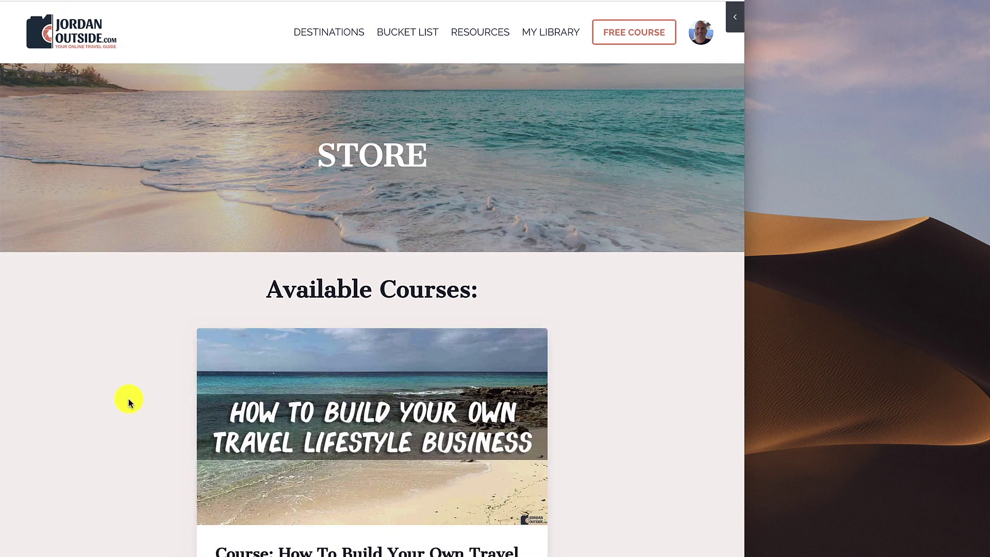
# - Inspect the Available Courses heading and offer card in the full-width Store page preview, and return to the Offer Storefront section
pyautogui.scroll(-5, 424, 409)
pyautogui.scroll(2, 429, 415)
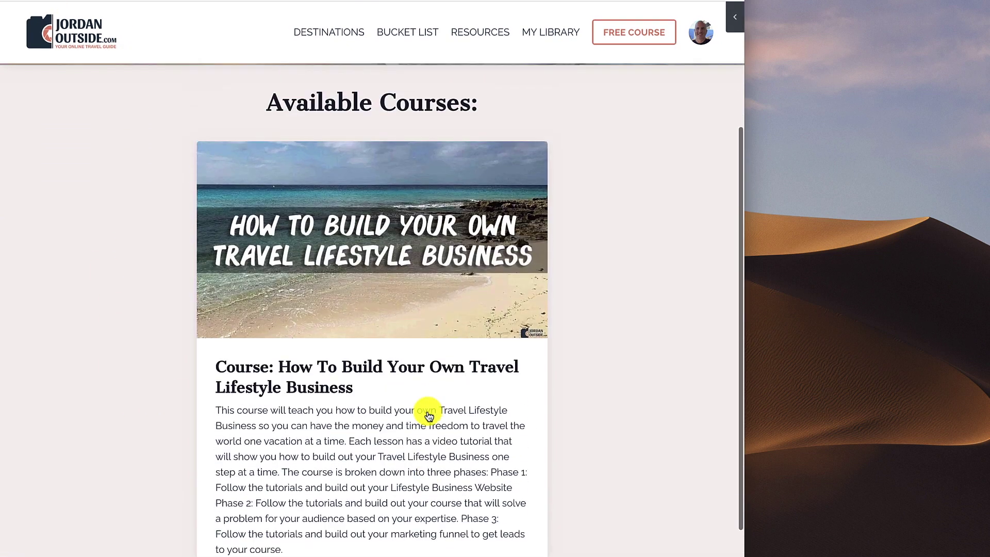
pyautogui.scroll(4, 428, 412)
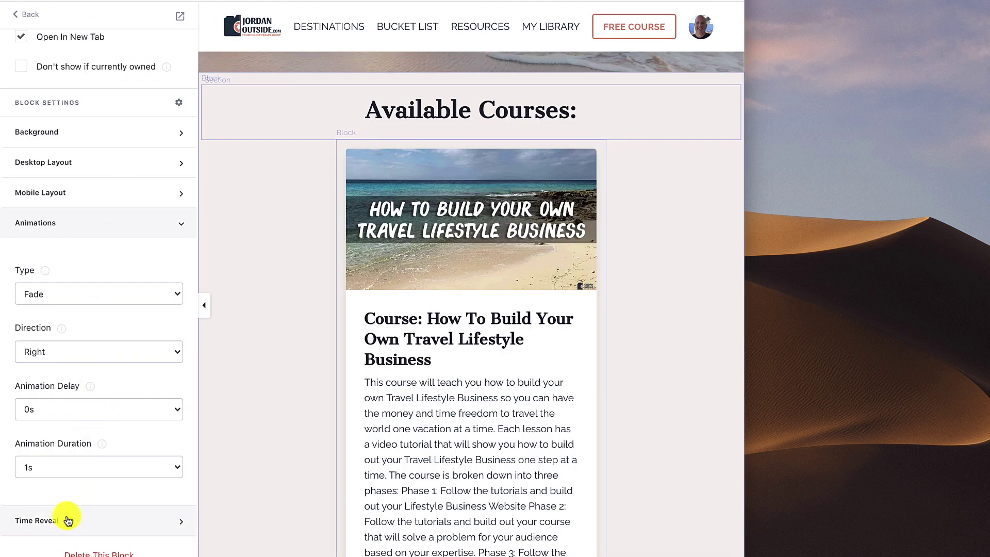
pyautogui.scroll(4, 99, 510)
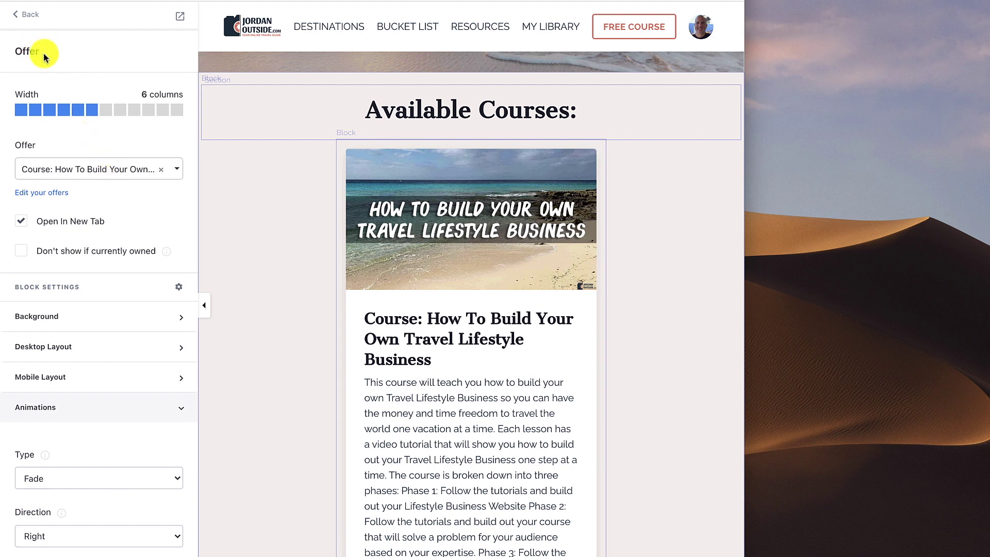
pyautogui.click(29, 15)
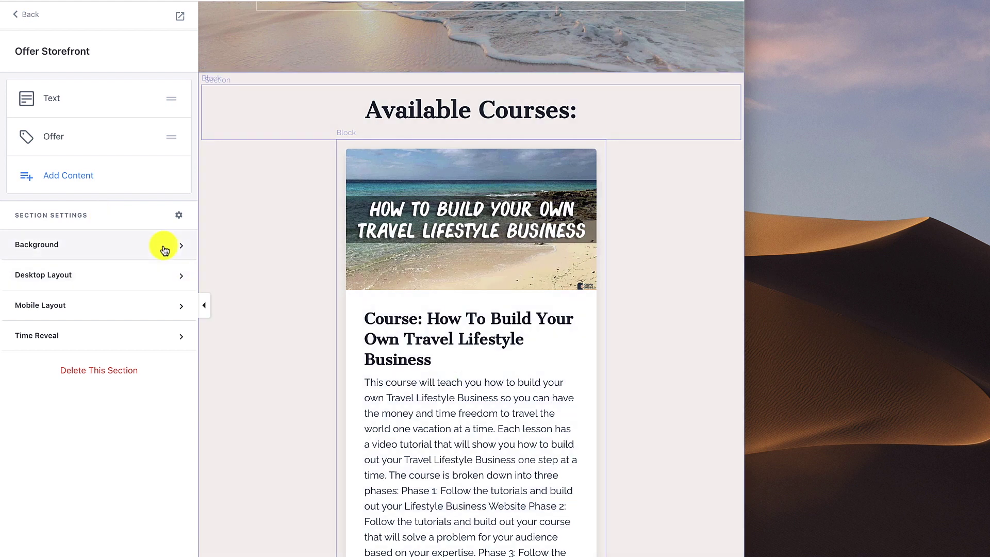
# - Try a purple background color for the Offer Storefront section and restore its light background color
pyautogui.click(183, 246)
pyautogui.scroll(-10, 151, 344)
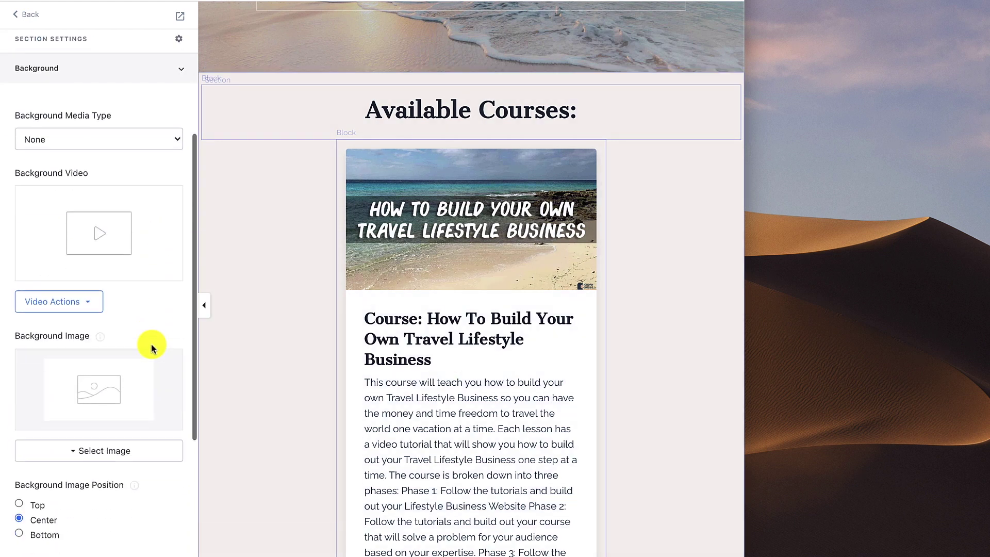
pyautogui.click(24, 395)
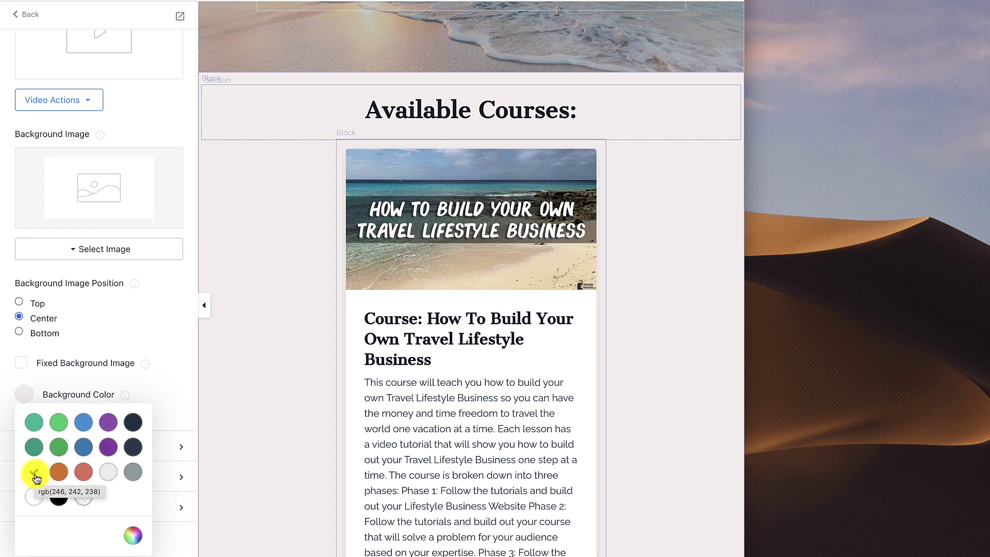
pyautogui.click(109, 447)
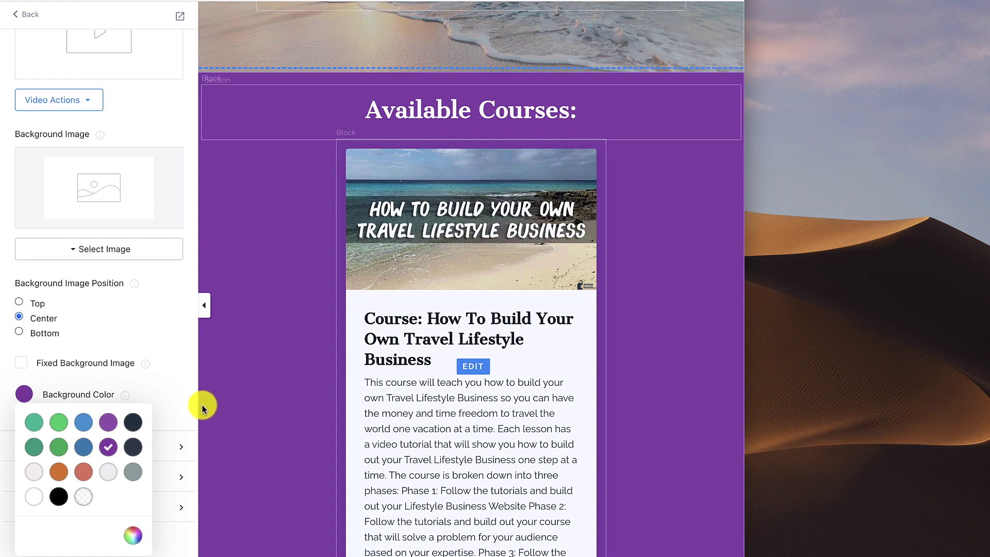
pyautogui.click(170, 389)
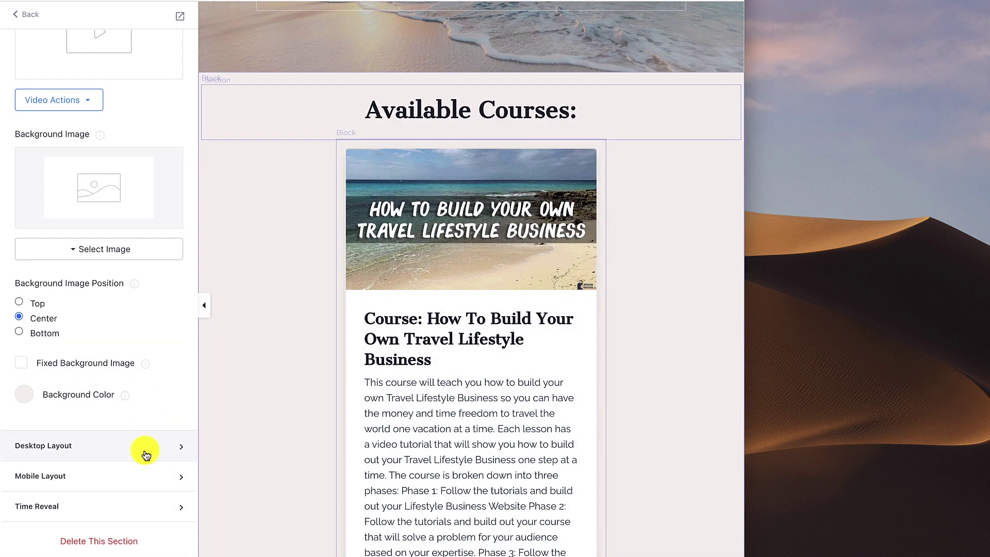
# - Review the Offer Storefront section's desktop layout, mobile layout and time reveal settings
pyautogui.click(144, 446)
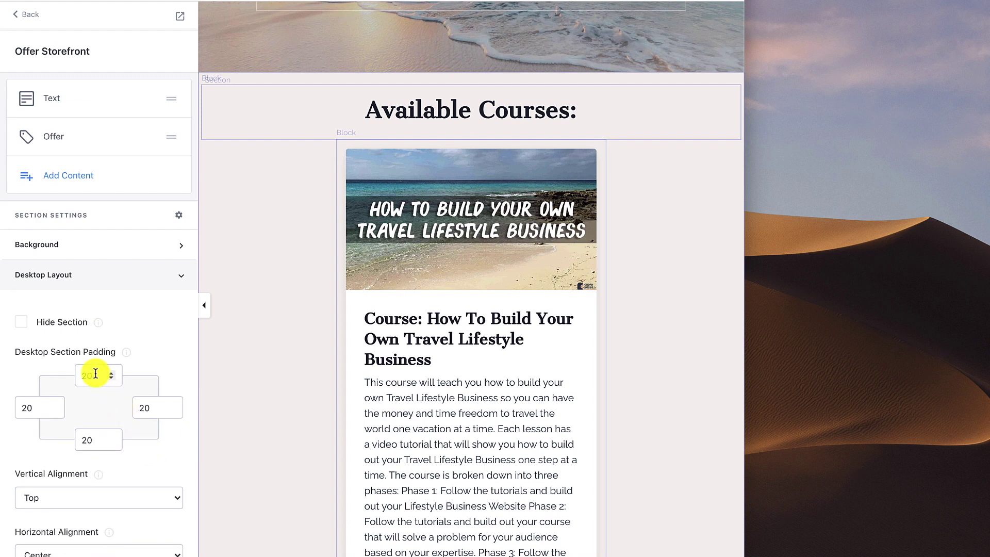
pyautogui.scroll(-4, 170, 446)
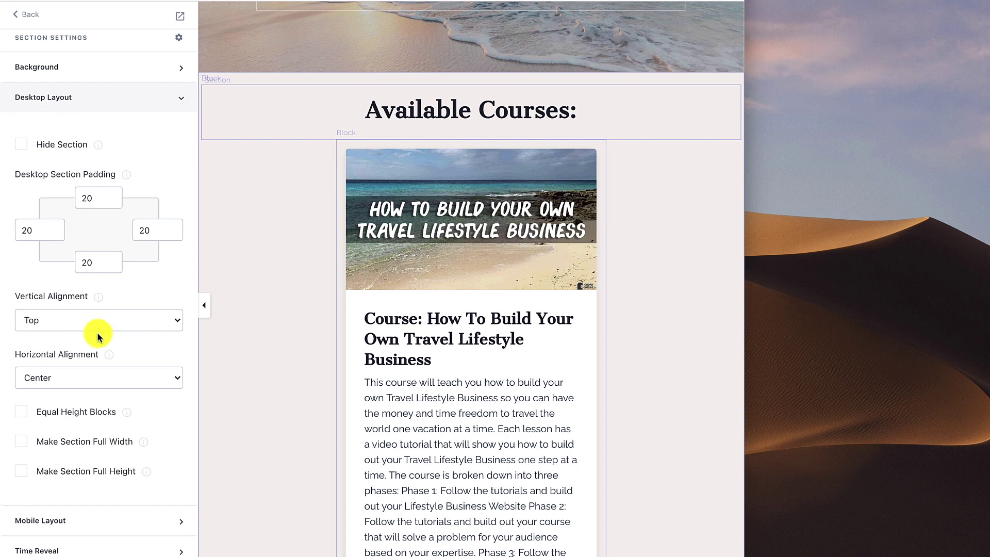
pyautogui.scroll(-1, 97, 332)
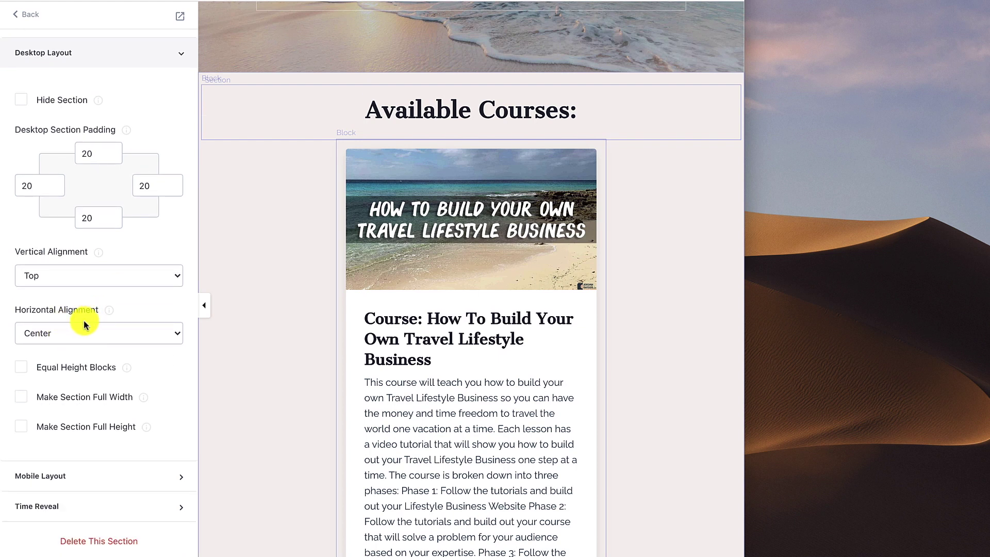
pyautogui.click(78, 471)
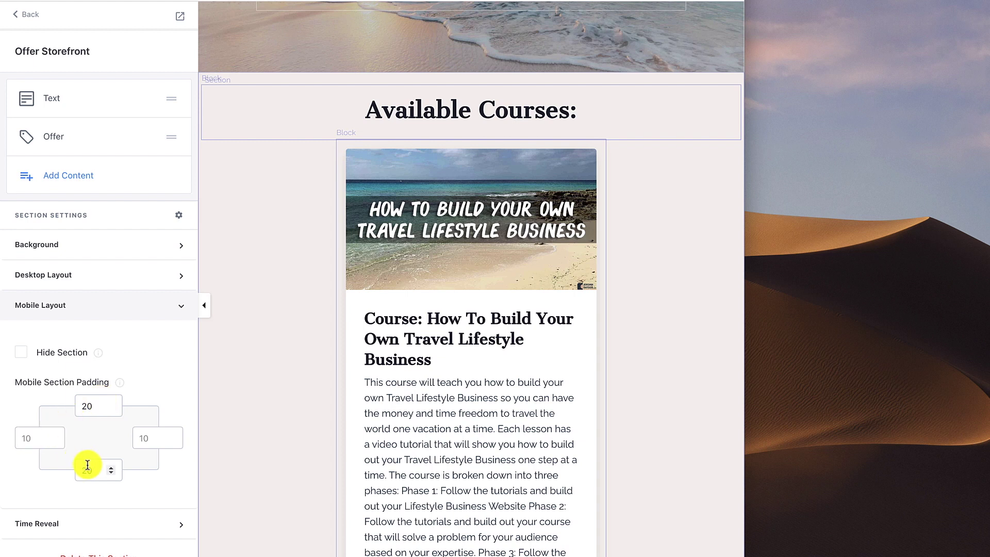
pyautogui.scroll(-1, 139, 454)
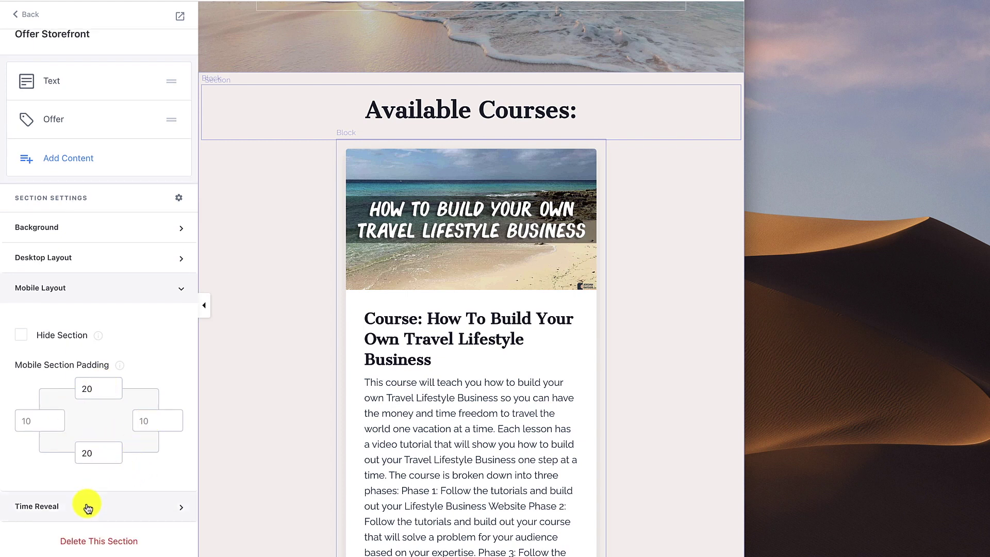
pyautogui.click(86, 507)
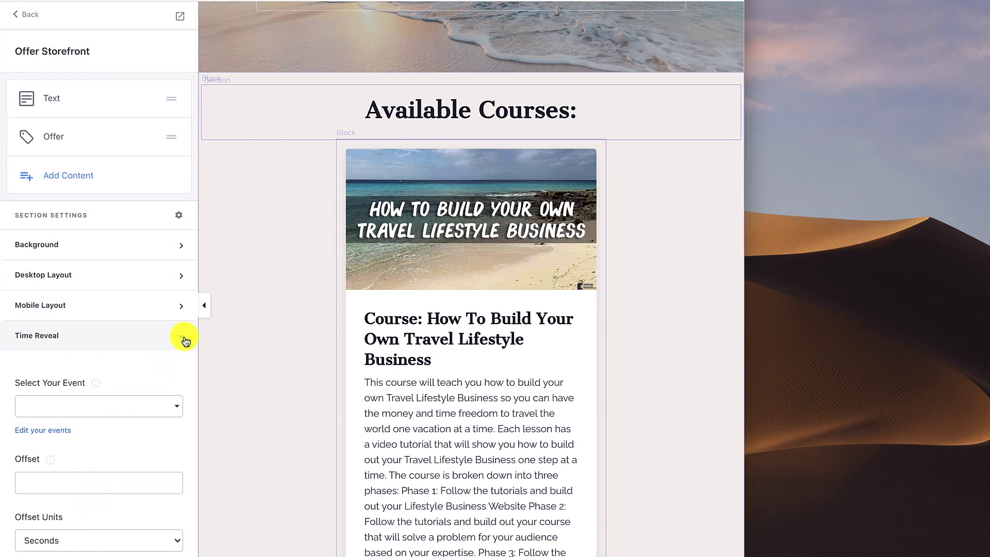
pyautogui.click(185, 340)
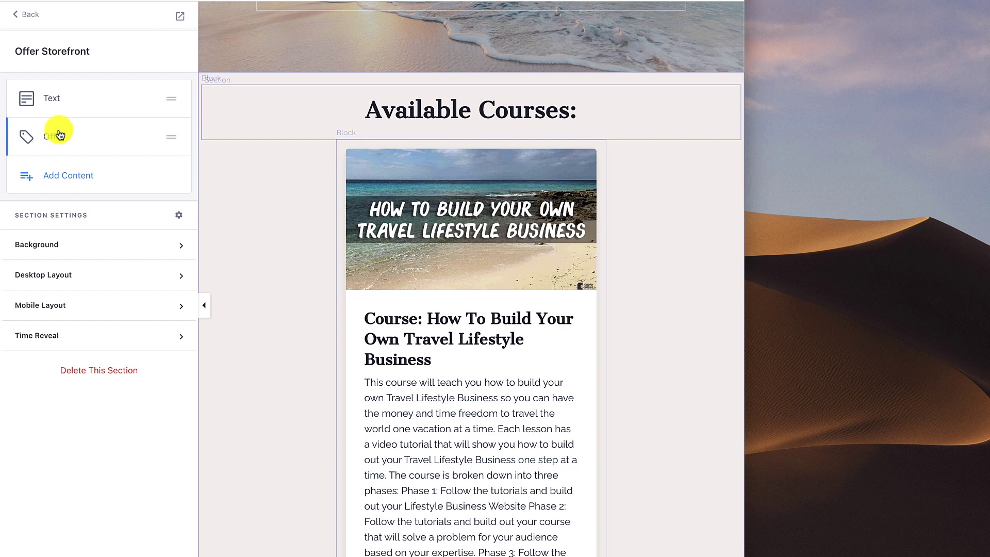
# - Leave the page editor and select the Store page in the website design's page list
pyautogui.click(29, 15)
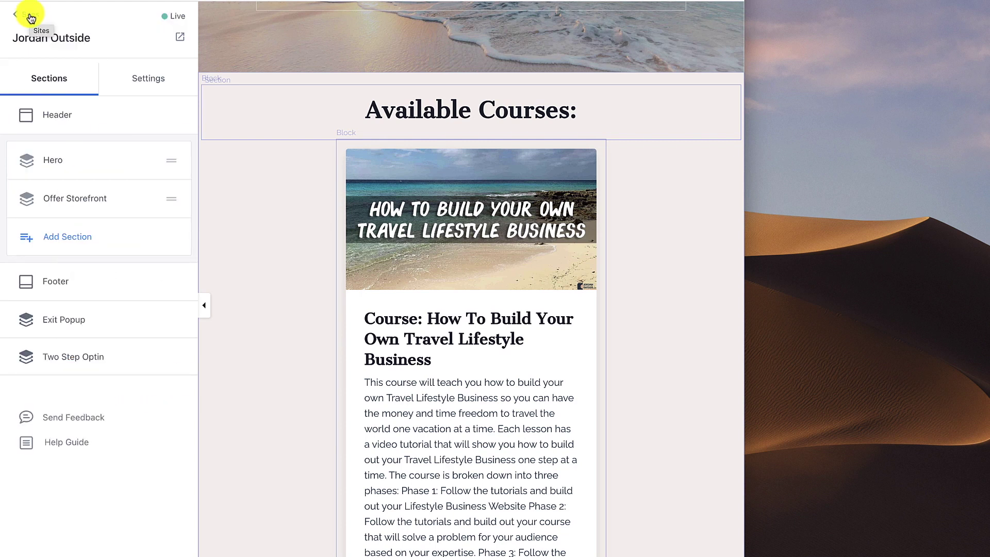
pyautogui.click(31, 17)
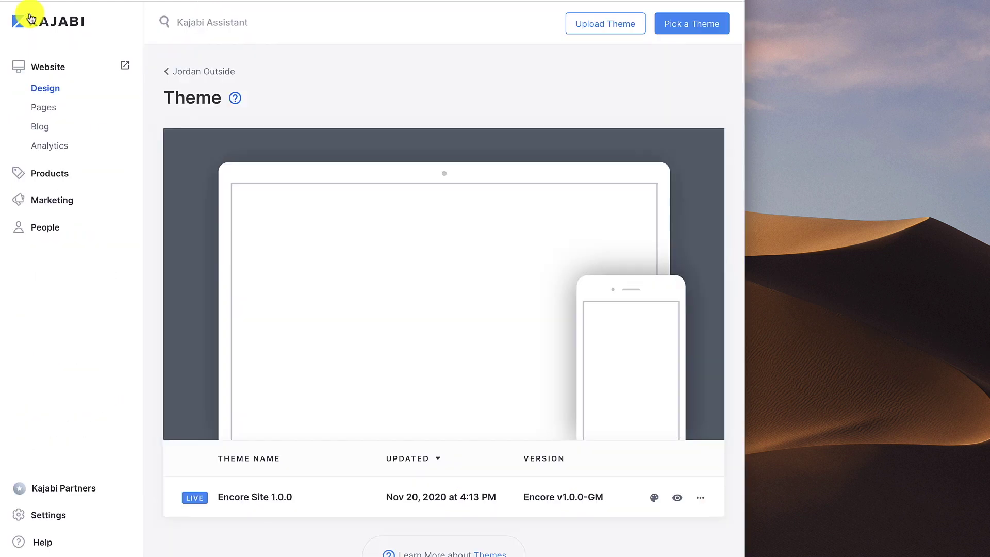
pyautogui.click(43, 91)
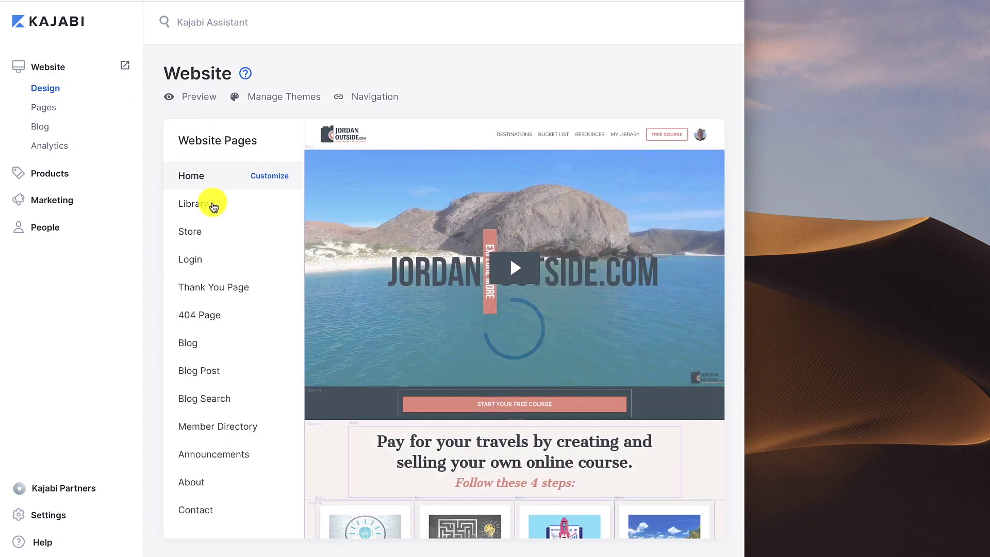
pyautogui.click(189, 236)
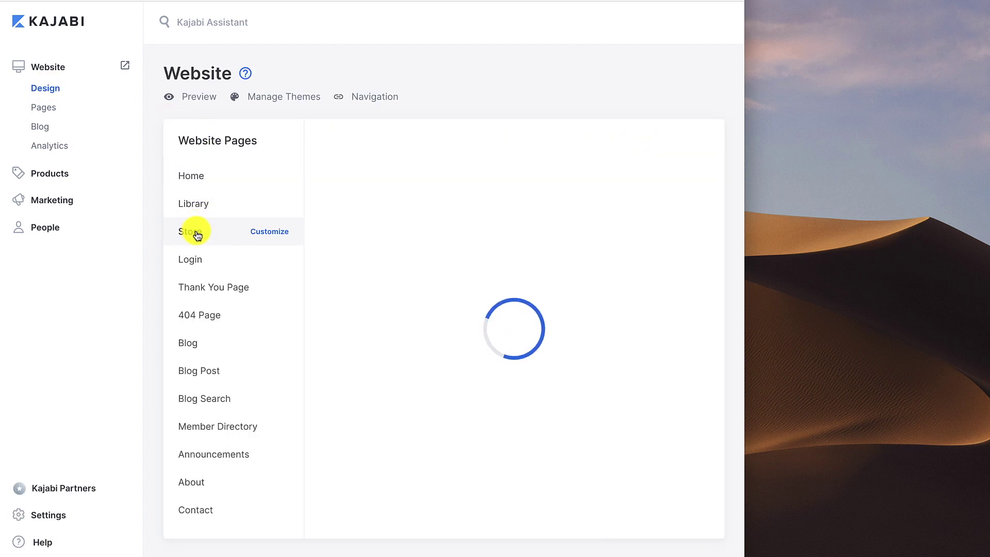